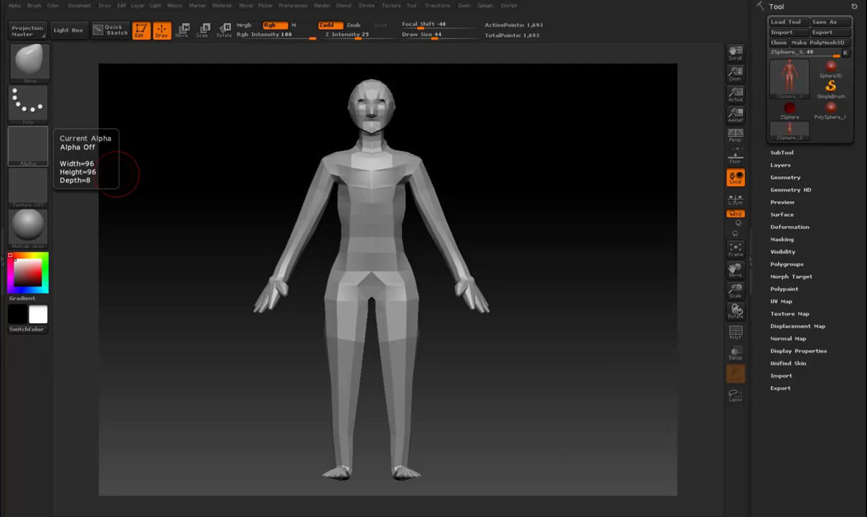
Step: Inspect the figure from side and three-quarter views and settle on the Move brush
{"action": "left_click_drag", "start_coordinate": [117, 172], "coordinate": [630, 192]}
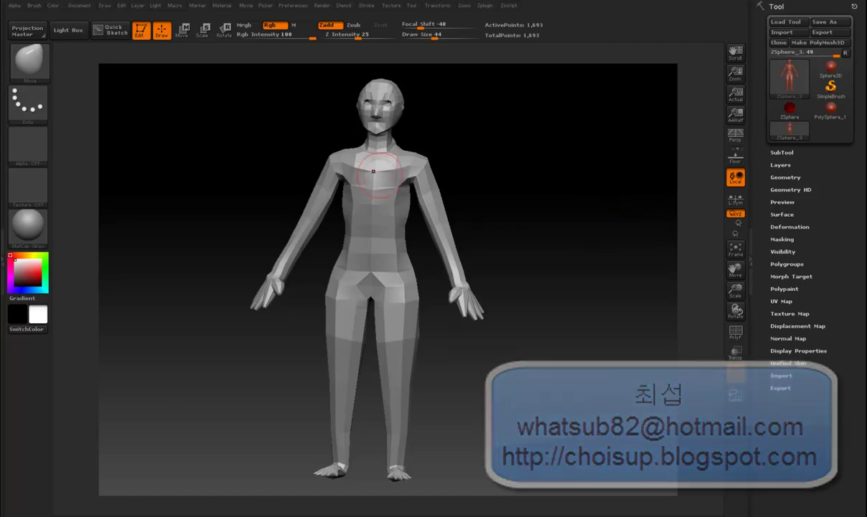
{"action": "mouse_move", "coordinate": [509, 153]}
{"action": "left_mouse_down", "text": "shift"}
{"action": "mouse_move", "coordinate": [555, 170]}
{"action": "mouse_move", "coordinate": [523, 170]}
{"action": "mouse_move", "coordinate": [523, 215]}
{"action": "mouse_move", "coordinate": [520, 175]}
{"action": "mouse_move", "coordinate": [481, 159]}
{"action": "left_mouse_up", "text": "shift"}
{"action": "mouse_move", "coordinate": [438, 113]}
{"action": "left_mouse_down"}
{"action": "mouse_move", "coordinate": [492, 131]}
{"action": "mouse_move", "coordinate": [350, 141]}
{"action": "left_mouse_up"}
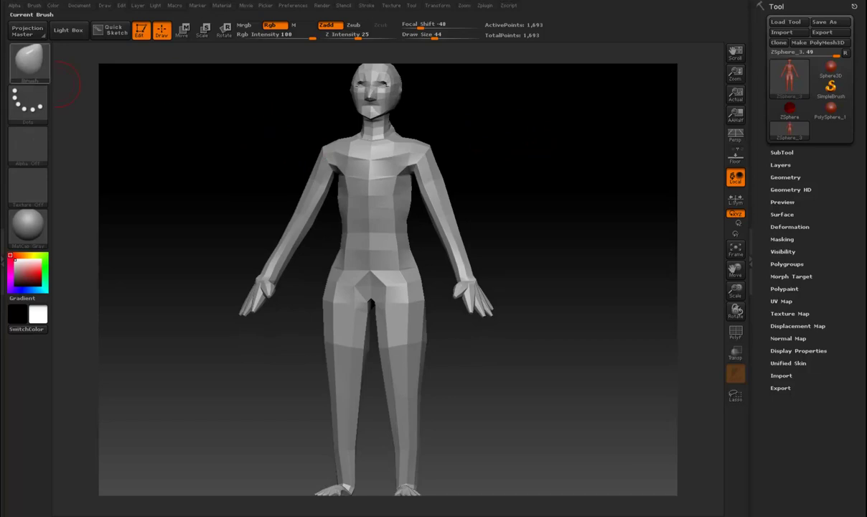
{"action": "key", "text": "b"}
{"action": "key", "text": "s"}
{"action": "key", "text": "t"}
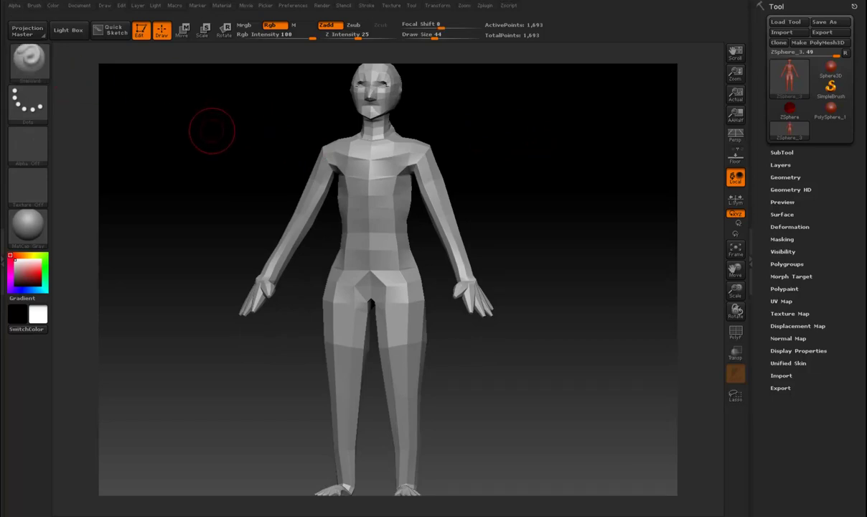
{"action": "key", "text": "b"}
{"action": "key", "text": "m"}
{"action": "key", "text": "v"}
Step: Pull the torso, waist and hip vertices into natural proportions from front, back and side views
{"action": "mouse_move", "coordinate": [210, 137]}
{"action": "left_mouse_down"}
{"action": "mouse_move", "coordinate": [205, 155]}
{"action": "mouse_move", "coordinate": [236, 155]}
{"action": "mouse_move", "coordinate": [248, 145]}
{"action": "mouse_move", "coordinate": [214, 121]}
{"action": "left_mouse_up"}
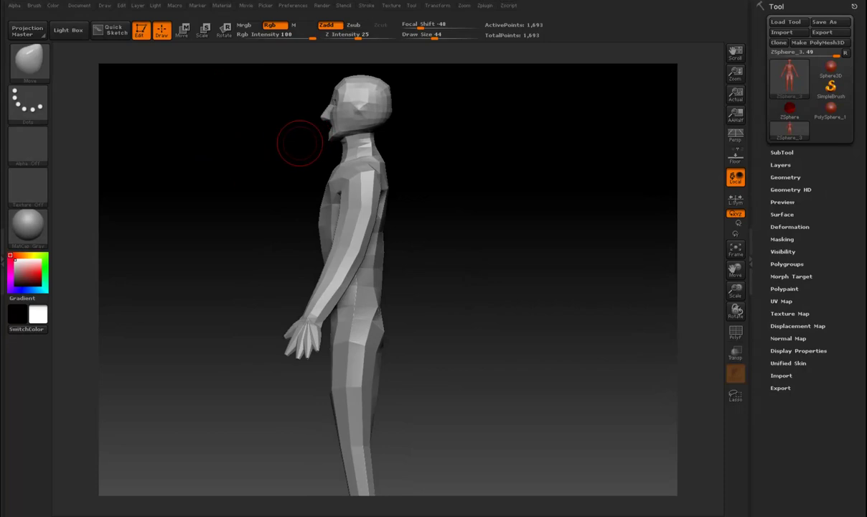
{"action": "left_click_drag", "start_coordinate": [297, 139], "coordinate": [524, 144]}
{"action": "mouse_move", "coordinate": [508, 188]}
{"action": "left_mouse_down"}
{"action": "mouse_move", "coordinate": [448, 223]}
{"action": "mouse_move", "coordinate": [445, 204]}
{"action": "mouse_move", "coordinate": [396, 247]}
{"action": "left_mouse_up"}
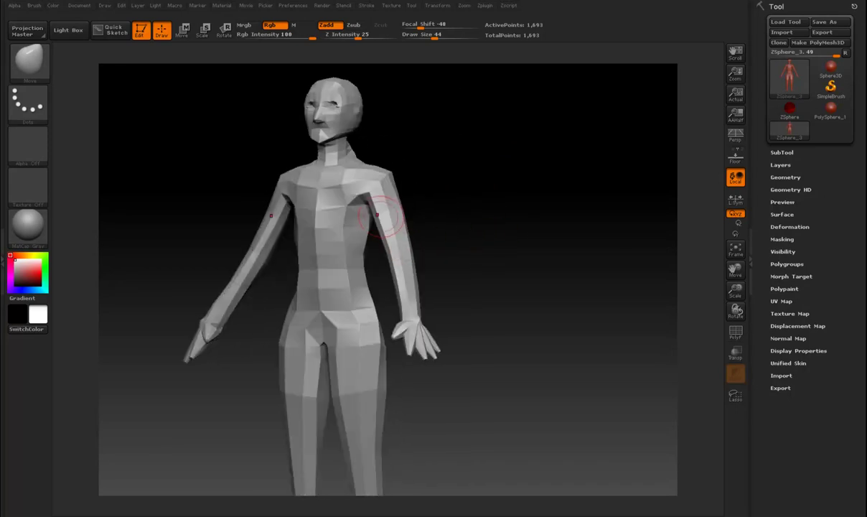
{"action": "mouse_move", "coordinate": [429, 208]}
{"action": "left_mouse_down"}
{"action": "mouse_move", "coordinate": [483, 203]}
{"action": "mouse_move", "coordinate": [385, 252]}
{"action": "mouse_move", "coordinate": [508, 277]}
{"action": "mouse_move", "coordinate": [461, 228]}
{"action": "mouse_move", "coordinate": [551, 217]}
{"action": "mouse_move", "coordinate": [420, 215]}
{"action": "left_mouse_up"}
{"action": "left_click_drag", "start_coordinate": [458, 191], "coordinate": [489, 209], "text": "shift"}
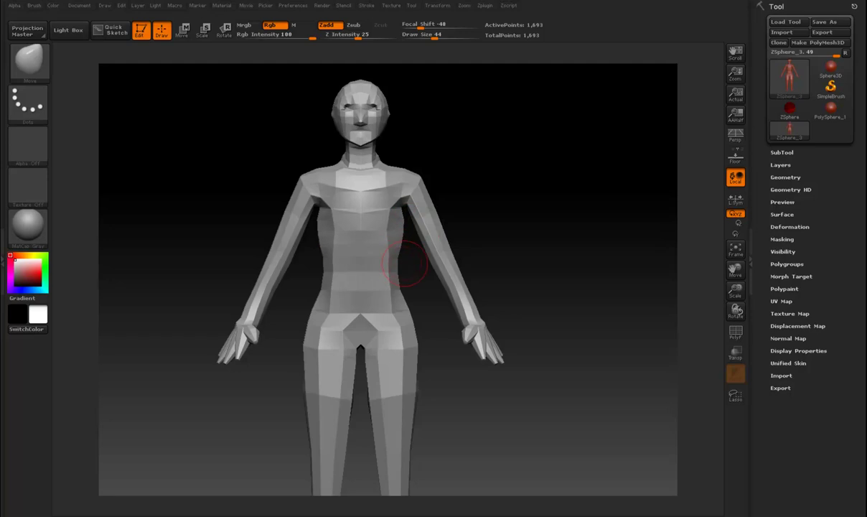
{"action": "left_click_drag", "start_coordinate": [406, 265], "coordinate": [392, 266], "text": "shift"}
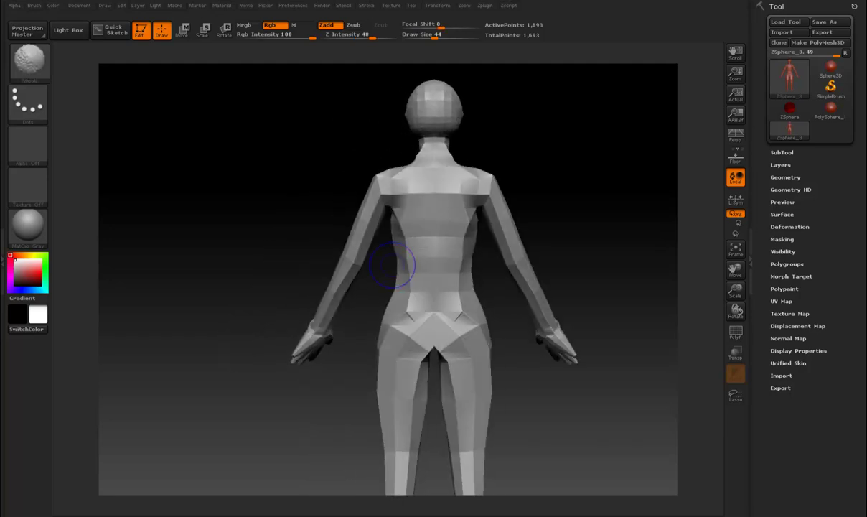
{"action": "left_click_drag", "start_coordinate": [382, 282], "coordinate": [388, 239]}
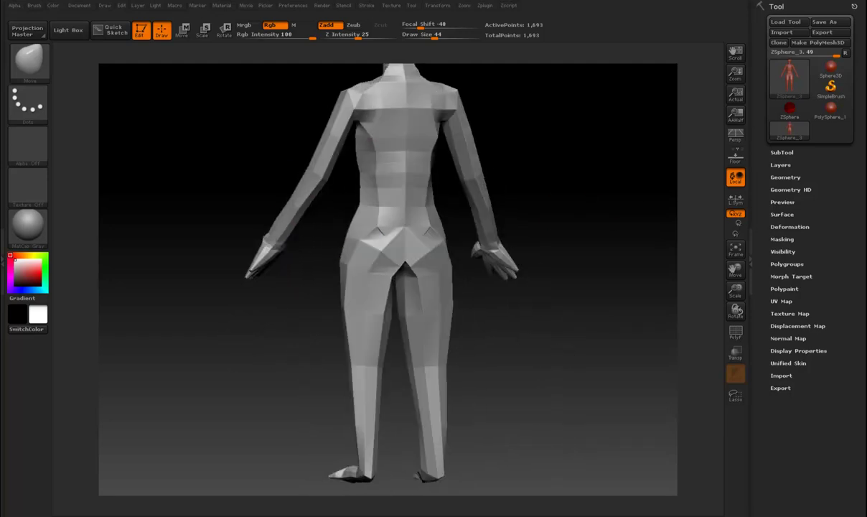
{"action": "mouse_move", "coordinate": [526, 242]}
{"action": "left_mouse_down", "text": "shift"}
{"action": "mouse_move", "coordinate": [557, 265]}
{"action": "mouse_move", "coordinate": [550, 234]}
{"action": "mouse_move", "coordinate": [431, 209]}
{"action": "left_mouse_up", "text": "shift"}
{"action": "key", "text": "f"}
{"action": "mouse_move", "coordinate": [493, 202]}
{"action": "left_mouse_down", "text": "alt"}
{"action": "mouse_move", "coordinate": [507, 226]}
{"action": "mouse_move", "coordinate": [531, 218]}
{"action": "mouse_move", "coordinate": [492, 212]}
{"action": "left_mouse_up", "text": "alt"}
Step: Set the brush size to 31 and shape the nose, mouth and eyes with the Move brush
{"action": "key", "text": "s"}
{"action": "left_click_drag", "start_coordinate": [321, 201], "coordinate": [300, 181]}
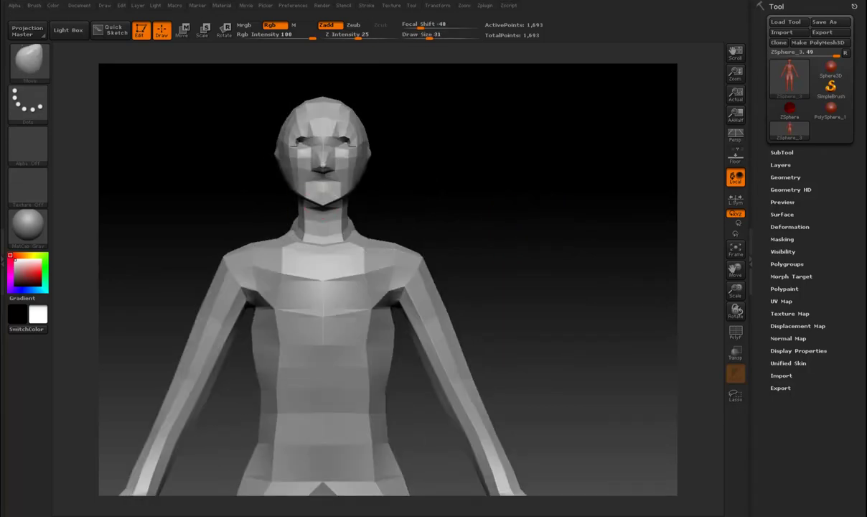
{"action": "left_click_drag", "start_coordinate": [435, 183], "coordinate": [343, 203]}
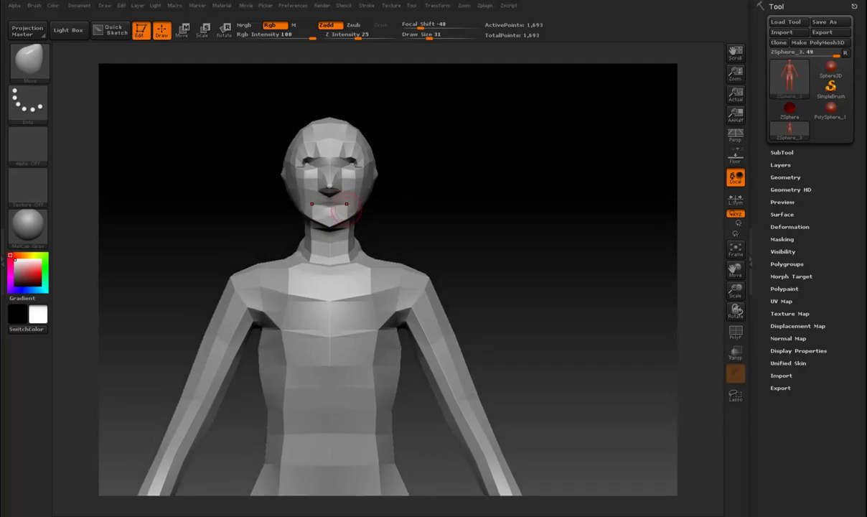
{"action": "left_click_drag", "start_coordinate": [388, 187], "coordinate": [428, 193]}
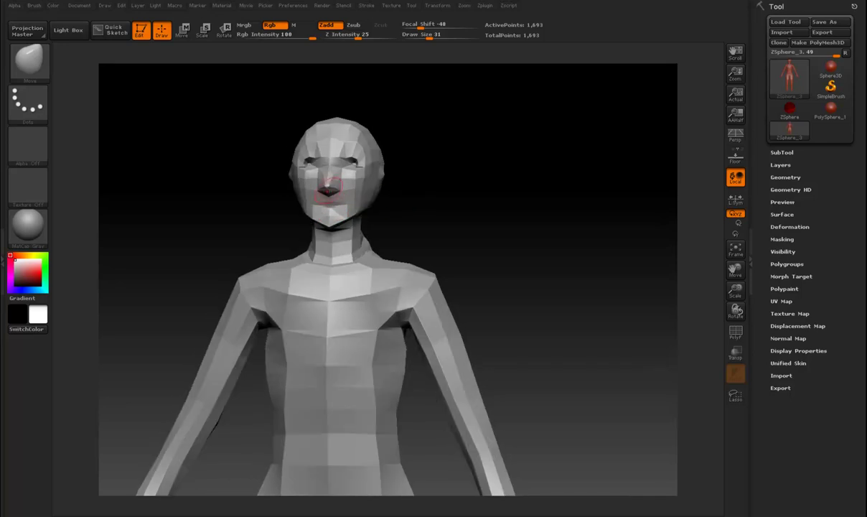
{"action": "mouse_move", "coordinate": [327, 188]}
{"action": "left_mouse_down"}
{"action": "mouse_move", "coordinate": [342, 171]}
{"action": "mouse_move", "coordinate": [426, 165]}
{"action": "mouse_move", "coordinate": [355, 161]}
{"action": "mouse_move", "coordinate": [352, 182]}
{"action": "left_mouse_up"}
Step: Enlarge the brush to 37, define the jaw and chin, and smooth the head-neck join
{"action": "key", "text": "s"}
{"action": "mouse_move", "coordinate": [399, 166]}
{"action": "left_mouse_down"}
{"action": "mouse_move", "coordinate": [476, 170]}
{"action": "mouse_move", "coordinate": [338, 144]}
{"action": "left_mouse_up"}
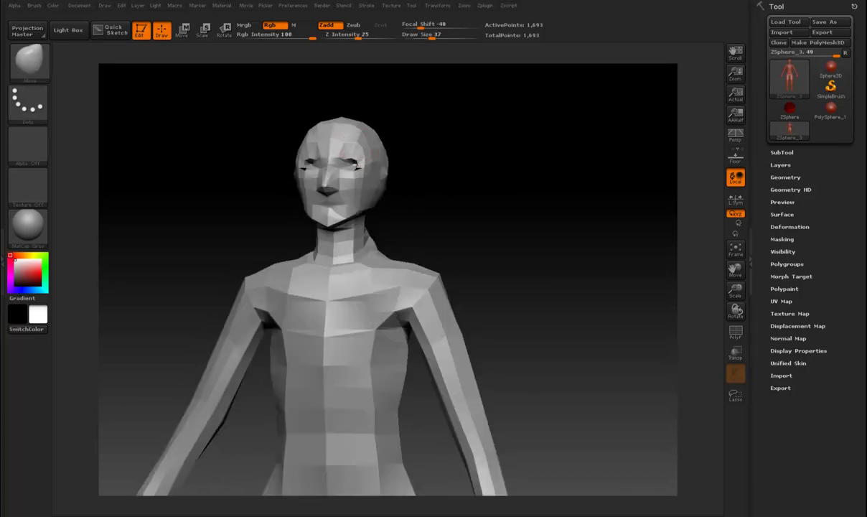
{"action": "mouse_move", "coordinate": [359, 127]}
{"action": "left_mouse_down"}
{"action": "mouse_move", "coordinate": [402, 127]}
{"action": "mouse_move", "coordinate": [347, 123]}
{"action": "mouse_move", "coordinate": [301, 136]}
{"action": "mouse_move", "coordinate": [445, 137]}
{"action": "mouse_move", "coordinate": [505, 170]}
{"action": "mouse_move", "coordinate": [406, 187]}
{"action": "left_mouse_up"}
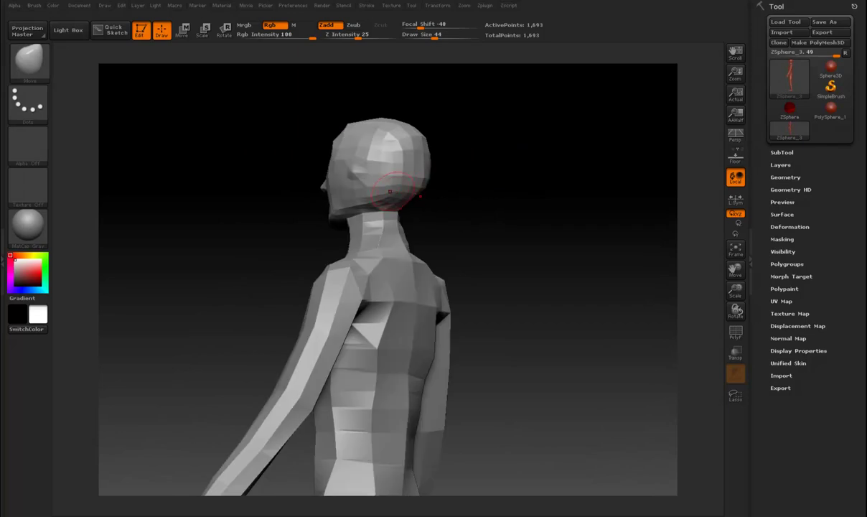
{"action": "mouse_move", "coordinate": [476, 181]}
{"action": "left_mouse_down"}
{"action": "mouse_move", "coordinate": [430, 191]}
{"action": "mouse_move", "coordinate": [513, 188]}
{"action": "mouse_move", "coordinate": [337, 201]}
{"action": "mouse_move", "coordinate": [355, 204]}
{"action": "mouse_move", "coordinate": [362, 195]}
{"action": "left_mouse_up"}
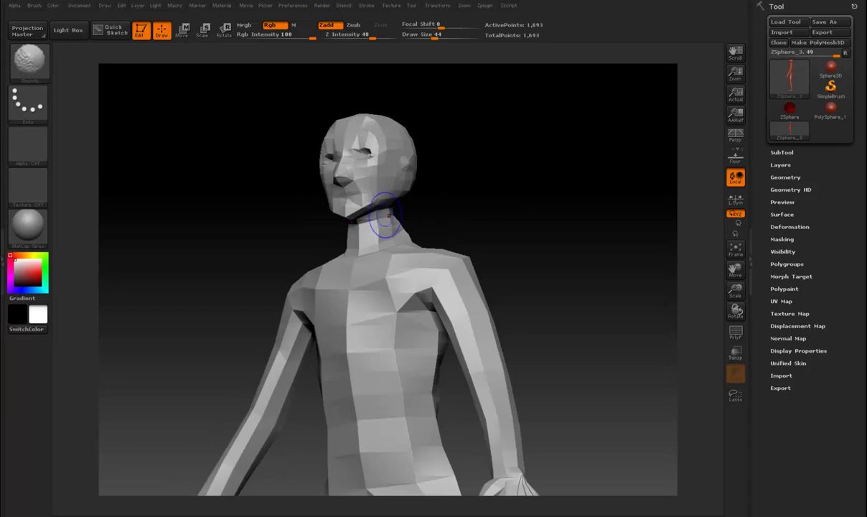
{"action": "mouse_move", "coordinate": [484, 209]}
{"action": "left_mouse_down", "text": "shift"}
{"action": "mouse_move", "coordinate": [386, 209]}
{"action": "mouse_move", "coordinate": [403, 236]}
{"action": "mouse_move", "coordinate": [387, 242]}
{"action": "left_mouse_up", "text": "shift"}
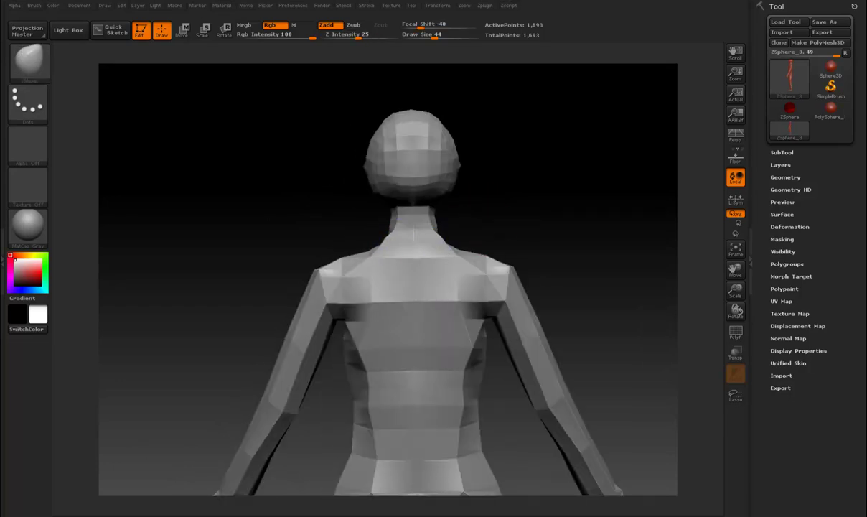
{"action": "mouse_move", "coordinate": [487, 210]}
{"action": "left_mouse_down"}
{"action": "mouse_move", "coordinate": [472, 233]}
{"action": "mouse_move", "coordinate": [497, 231]}
{"action": "left_mouse_up"}
{"action": "left_click_drag", "start_coordinate": [394, 225], "coordinate": [535, 211], "text": "alt"}
{"action": "key", "text": "f"}
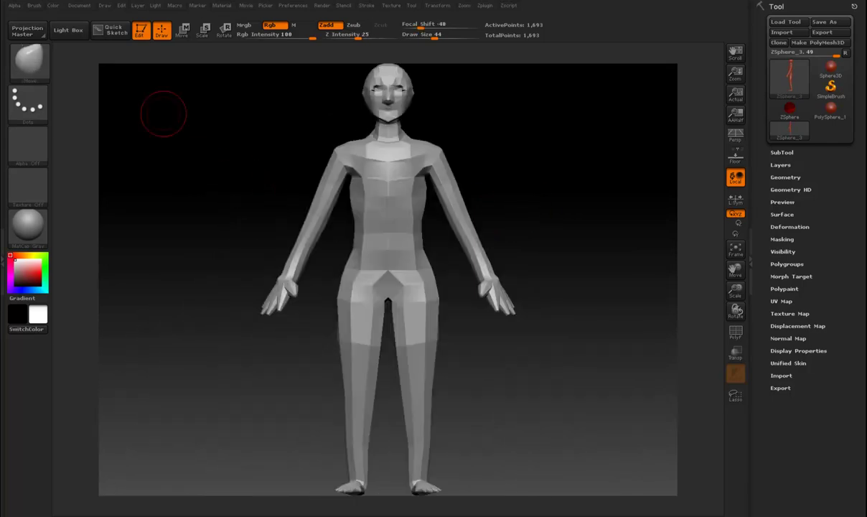
{"action": "left_click", "coordinate": [27, 225]}
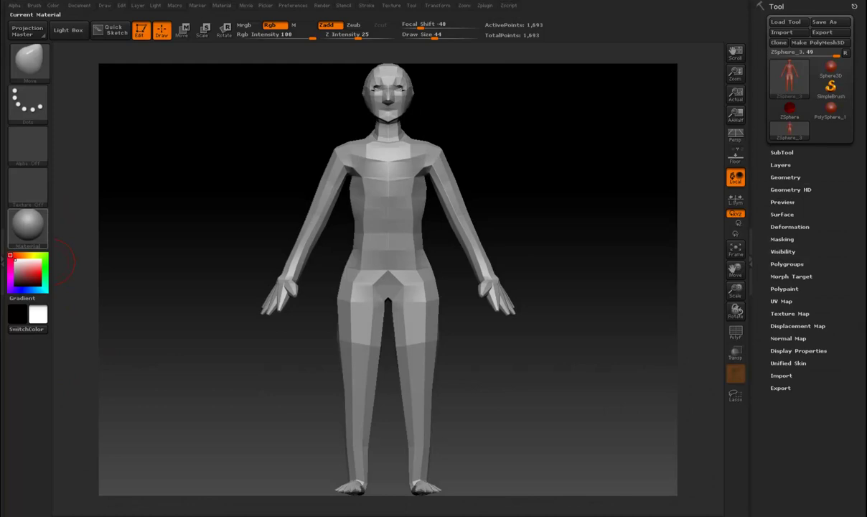
{"action": "left_click", "coordinate": [27, 225]}
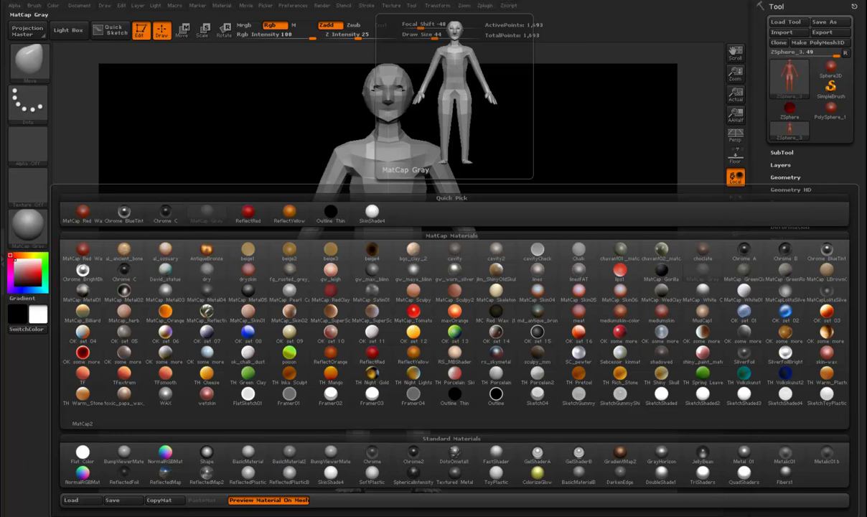
{"action": "left_click", "coordinate": [206, 210]}
{"action": "mouse_move", "coordinate": [207, 145]}
{"action": "left_mouse_down"}
{"action": "mouse_move", "coordinate": [528, 151]}
{"action": "mouse_move", "coordinate": [498, 133]}
{"action": "left_mouse_up"}
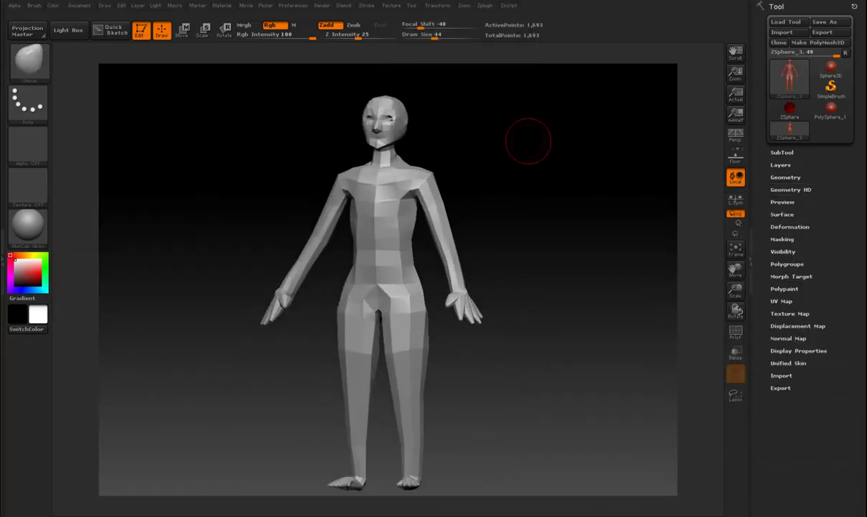
Step: Check the 1,693-point figure front and back and expand the Tool > Geometry subdivision settings
{"action": "key", "text": "f"}
{"action": "scroll", "coordinate": [552, 201], "scroll_direction": "up", "scroll_amount": 2}
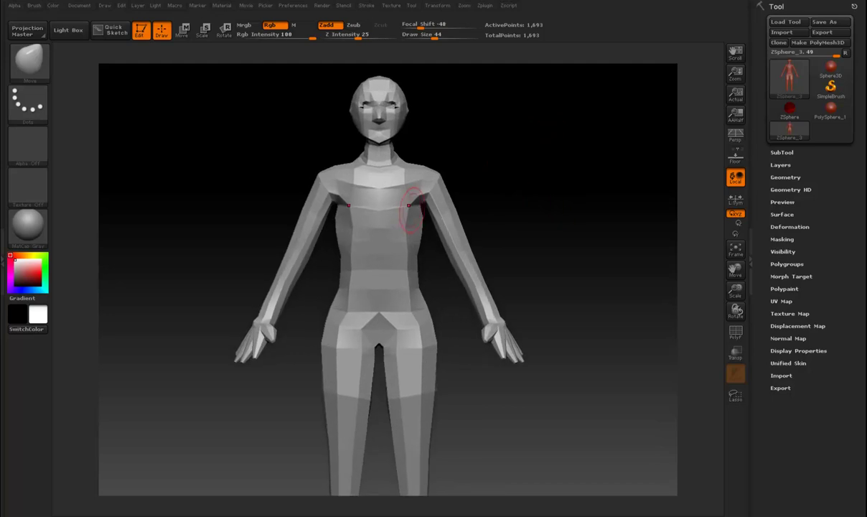
{"action": "left_click_drag", "start_coordinate": [499, 208], "coordinate": [519, 298]}
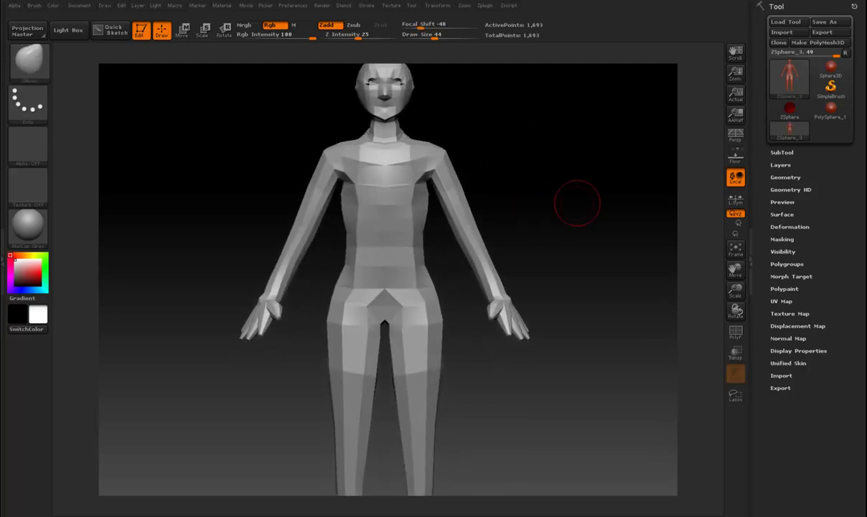
{"action": "left_click_drag", "start_coordinate": [321, 300], "coordinate": [265, 281], "text": "alt"}
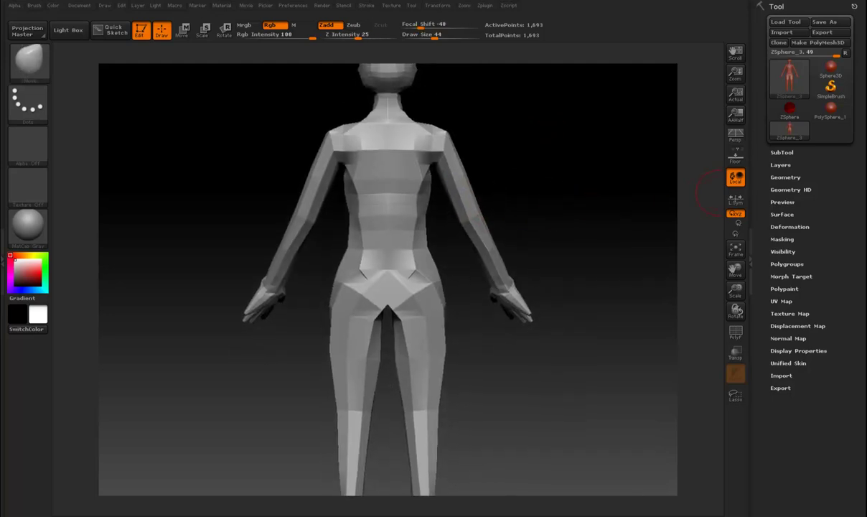
{"action": "left_click", "coordinate": [785, 177]}
{"action": "left_click_drag", "start_coordinate": [522, 185], "coordinate": [653, 195]}
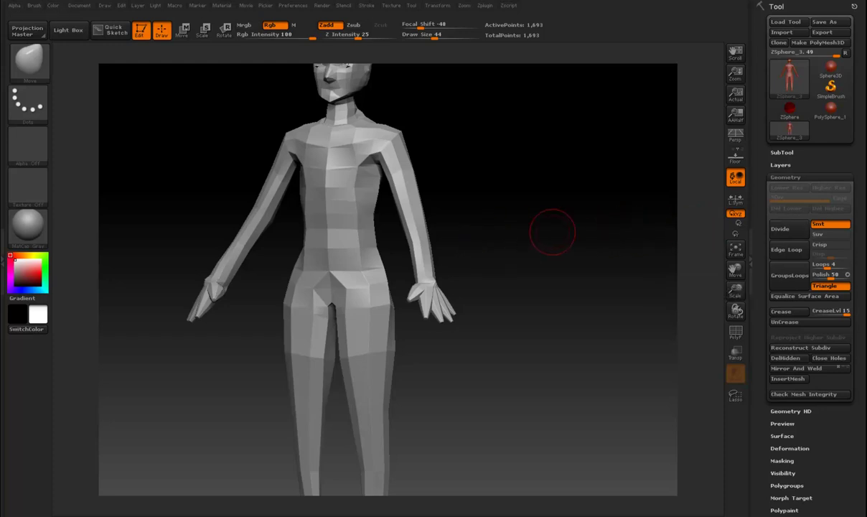
{"action": "left_click_drag", "start_coordinate": [551, 233], "coordinate": [516, 208]}
Step: Subdivide the mesh to level 2 (6,861 points) and zoom in on the smoothed body
{"action": "key", "text": "f"}
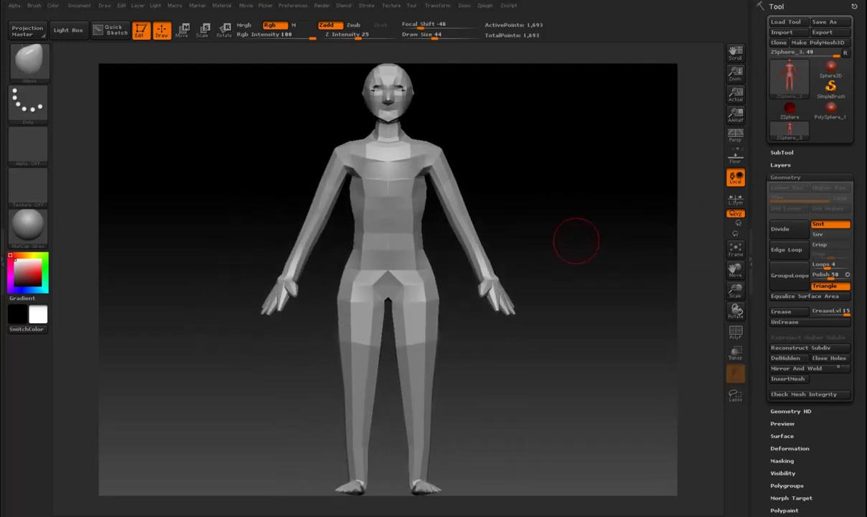
{"action": "key", "text": "ctrl+d"}
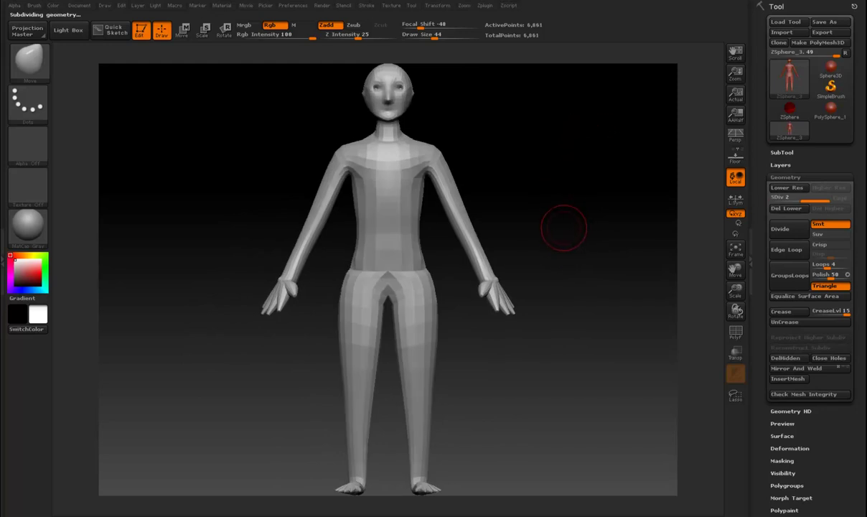
{"action": "left_click_drag", "start_coordinate": [546, 230], "coordinate": [550, 225]}
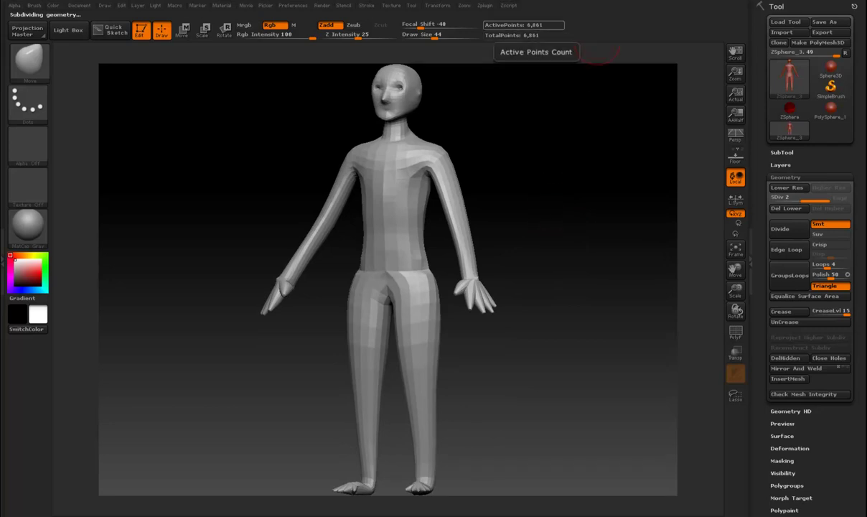
{"action": "left_click_drag", "start_coordinate": [558, 215], "coordinate": [522, 111], "text": "shift"}
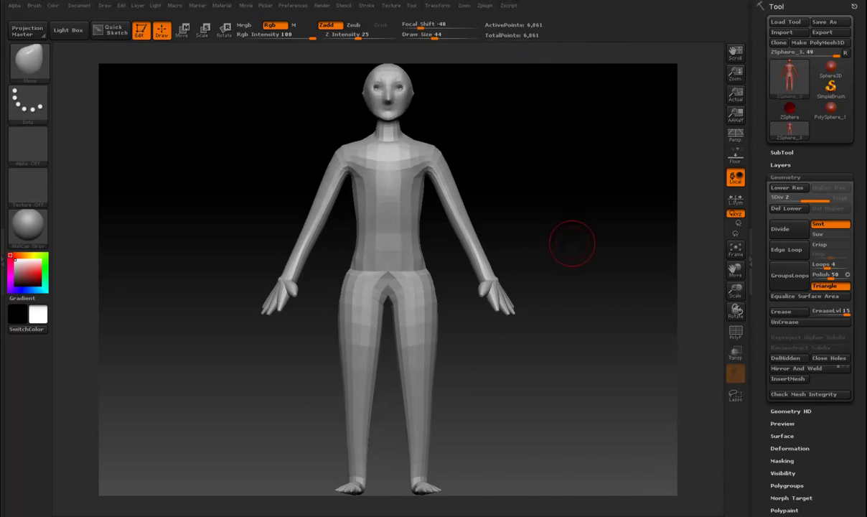
{"action": "left_click_drag", "start_coordinate": [566, 242], "coordinate": [490, 213], "text": "shift"}
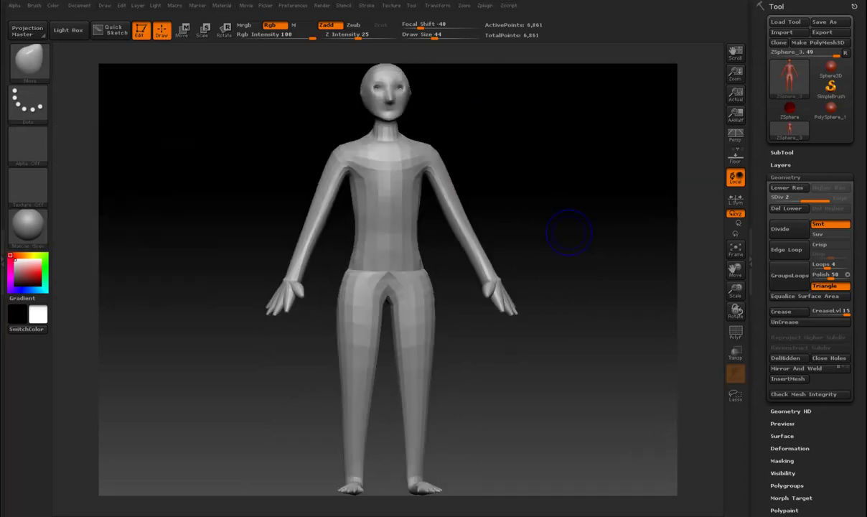
{"action": "mouse_move", "coordinate": [577, 236]}
{"action": "left_mouse_down", "text": "alt"}
{"action": "mouse_move", "coordinate": [586, 228]}
{"action": "mouse_move", "coordinate": [546, 183]}
{"action": "left_mouse_up", "text": "alt"}
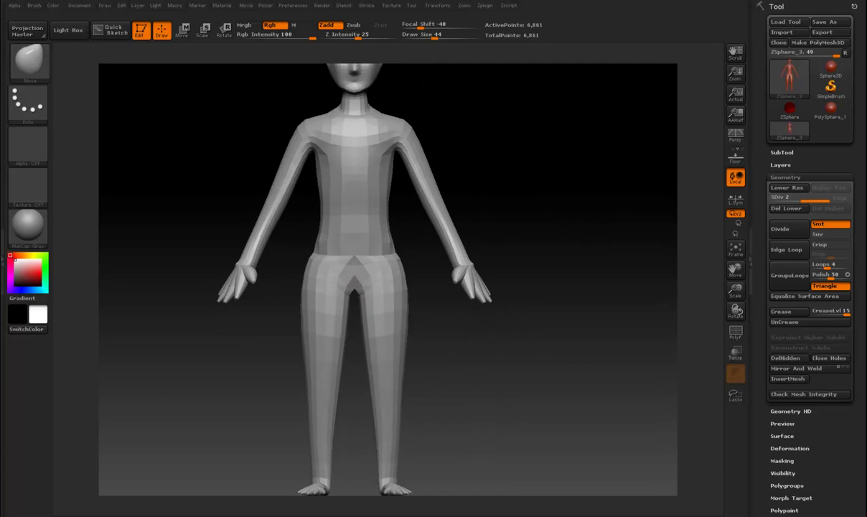
Step: Smooth the crotch, hips and waistband from the back view
{"action": "left_click_drag", "start_coordinate": [179, 270], "coordinate": [455, 270], "text": "shift"}
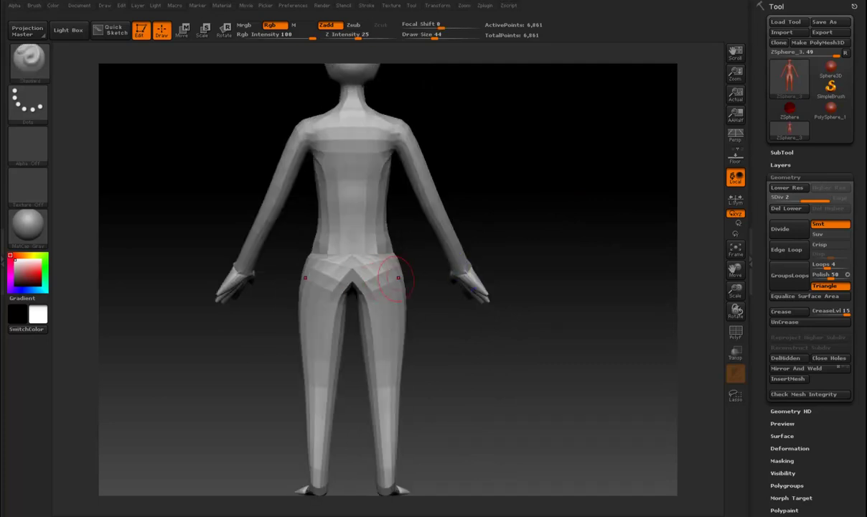
{"action": "left_click_drag", "start_coordinate": [375, 275], "coordinate": [403, 288], "text": "shift"}
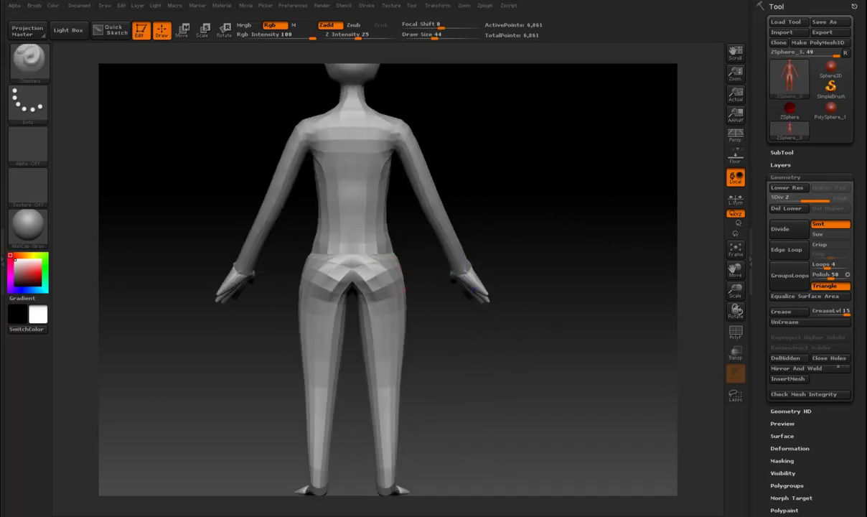
{"action": "mouse_move", "coordinate": [375, 243]}
{"action": "left_mouse_down", "text": "shift"}
{"action": "mouse_move", "coordinate": [391, 264]}
{"action": "mouse_move", "coordinate": [358, 294]}
{"action": "left_mouse_up", "text": "shift"}
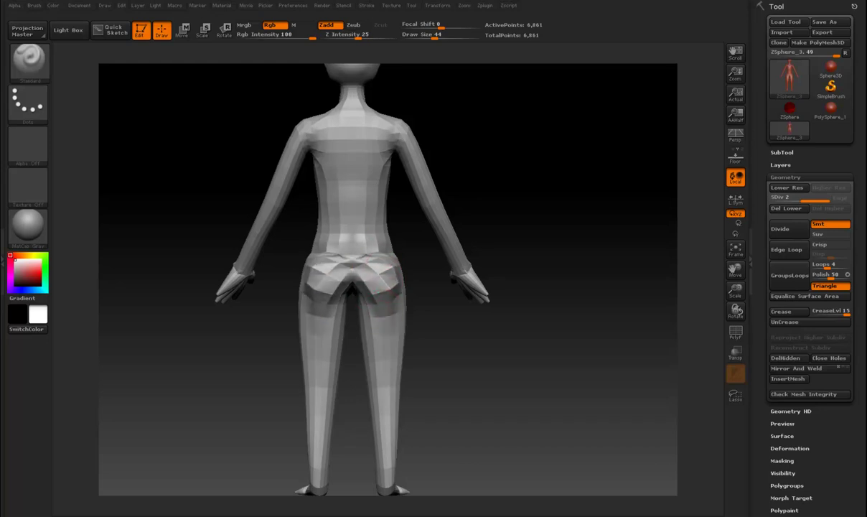
{"action": "left_click_drag", "start_coordinate": [445, 233], "coordinate": [440, 231]}
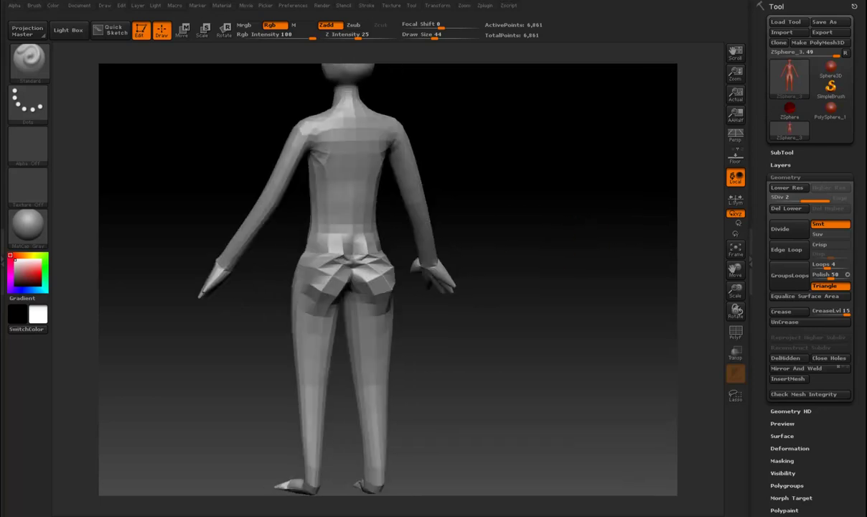
{"action": "mouse_move", "coordinate": [351, 255]}
{"action": "left_mouse_down", "text": "shift"}
{"action": "mouse_move", "coordinate": [377, 241]}
{"action": "mouse_move", "coordinate": [392, 267]}
{"action": "left_mouse_up", "text": "shift"}
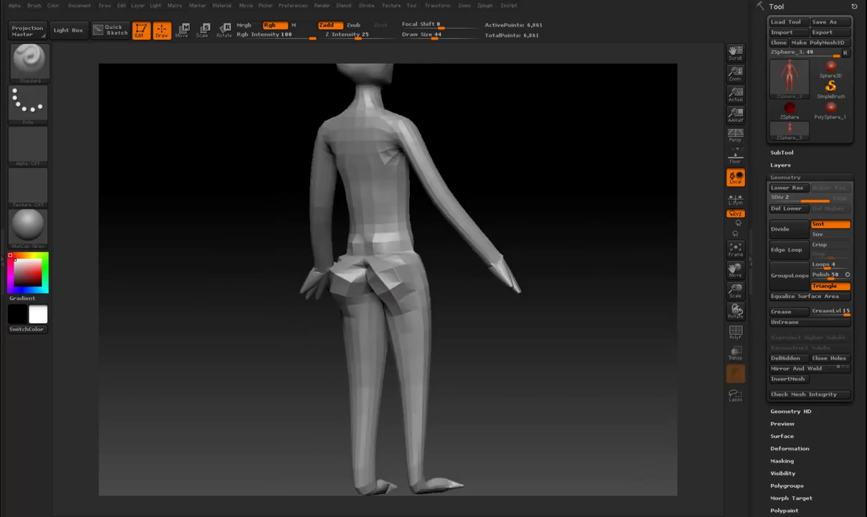
{"action": "left_click_drag", "start_coordinate": [576, 242], "coordinate": [426, 269]}
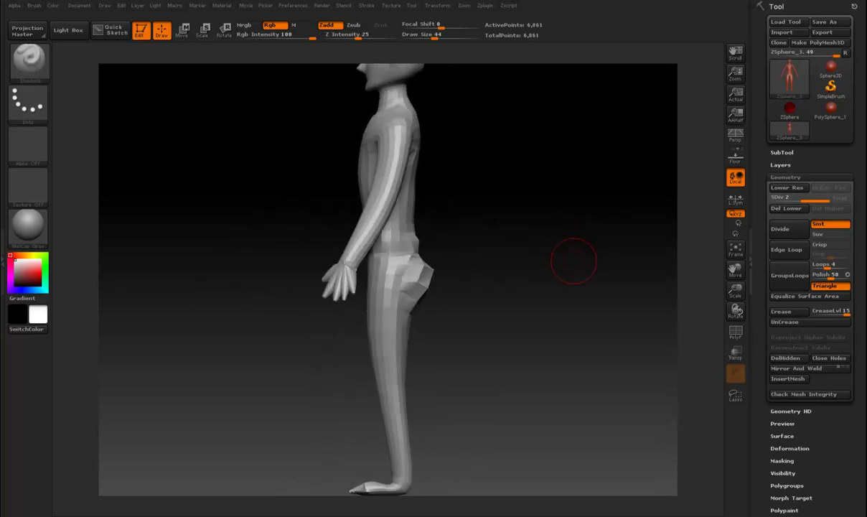
{"action": "key", "text": "shift"}
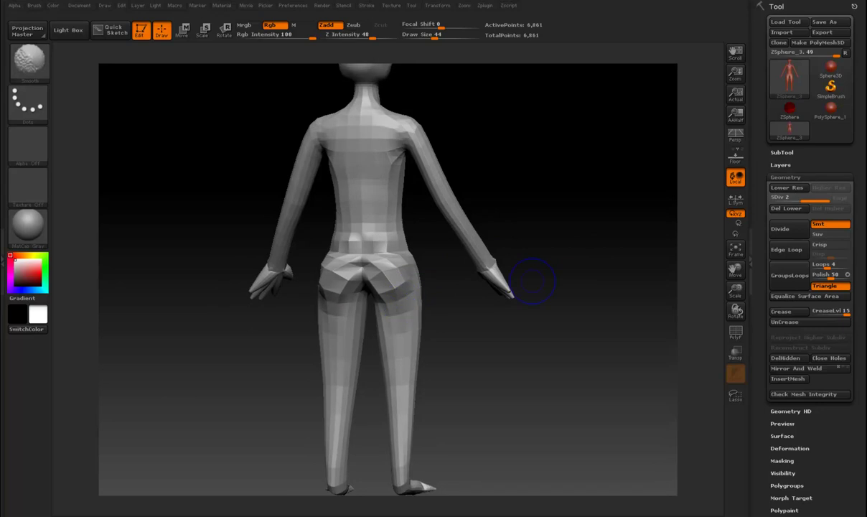
{"action": "left_click_drag", "start_coordinate": [532, 280], "coordinate": [554, 258], "text": "shift"}
{"action": "left_click_drag", "start_coordinate": [572, 239], "coordinate": [358, 245], "text": "shift"}
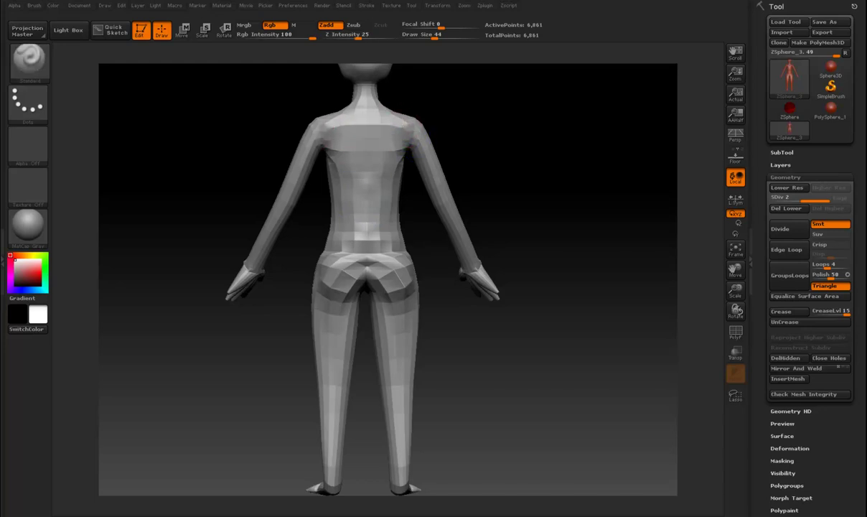
Step: Build up the buttock and hip contours with ClayBuildup and Standard brushes
{"action": "key", "text": "b"}
{"action": "key", "text": "c"}
{"action": "key", "text": "b"}
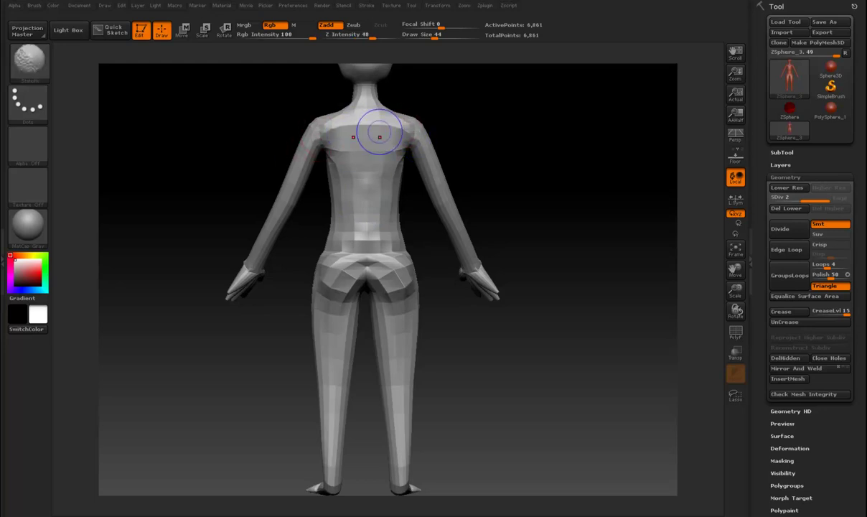
{"action": "left_click_drag", "start_coordinate": [518, 208], "coordinate": [323, 208]}
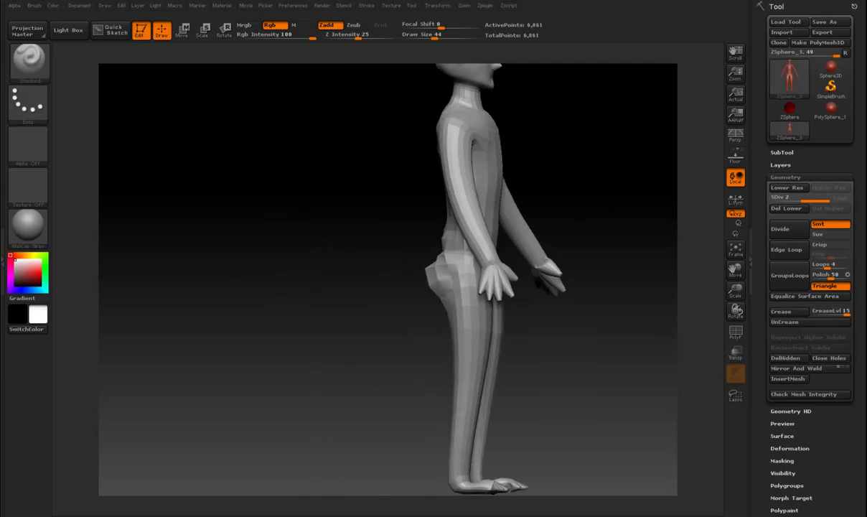
{"action": "key", "text": "b"}
{"action": "key", "text": "s"}
{"action": "key", "text": "t"}
{"action": "left_click_drag", "start_coordinate": [646, 215], "coordinate": [488, 197], "text": "alt"}
{"action": "key", "text": "b"}
{"action": "key", "text": "c"}
{"action": "key", "text": "b"}
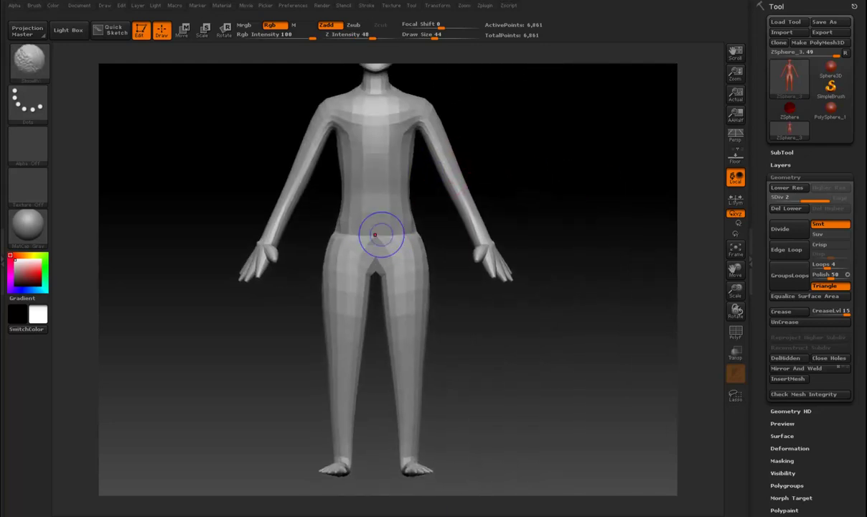
{"action": "mouse_move", "coordinate": [562, 219]}
{"action": "left_mouse_down"}
{"action": "mouse_move", "coordinate": [555, 233]}
{"action": "mouse_move", "coordinate": [580, 219]}
{"action": "mouse_move", "coordinate": [574, 222]}
{"action": "left_mouse_up"}
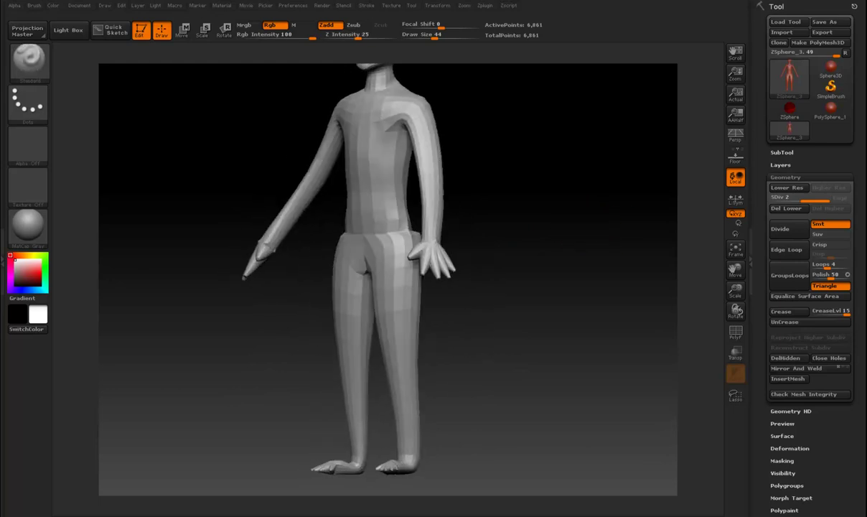
{"action": "key", "text": "b"}
{"action": "key", "text": "s"}
{"action": "key", "text": "t"}
{"action": "mouse_move", "coordinate": [526, 199]}
{"action": "left_mouse_down"}
{"action": "mouse_move", "coordinate": [445, 208]}
{"action": "mouse_move", "coordinate": [674, 215]}
{"action": "mouse_move", "coordinate": [581, 213]}
{"action": "mouse_move", "coordinate": [560, 244]}
{"action": "mouse_move", "coordinate": [536, 245]}
{"action": "mouse_move", "coordinate": [590, 245]}
{"action": "mouse_move", "coordinate": [549, 255]}
{"action": "mouse_move", "coordinate": [671, 253]}
{"action": "mouse_move", "coordinate": [590, 251]}
{"action": "mouse_move", "coordinate": [624, 258]}
{"action": "mouse_move", "coordinate": [574, 264]}
{"action": "mouse_move", "coordinate": [598, 256]}
{"action": "mouse_move", "coordinate": [574, 255]}
{"action": "mouse_move", "coordinate": [583, 246]}
{"action": "mouse_move", "coordinate": [635, 248]}
{"action": "mouse_move", "coordinate": [636, 230]}
{"action": "left_mouse_up"}
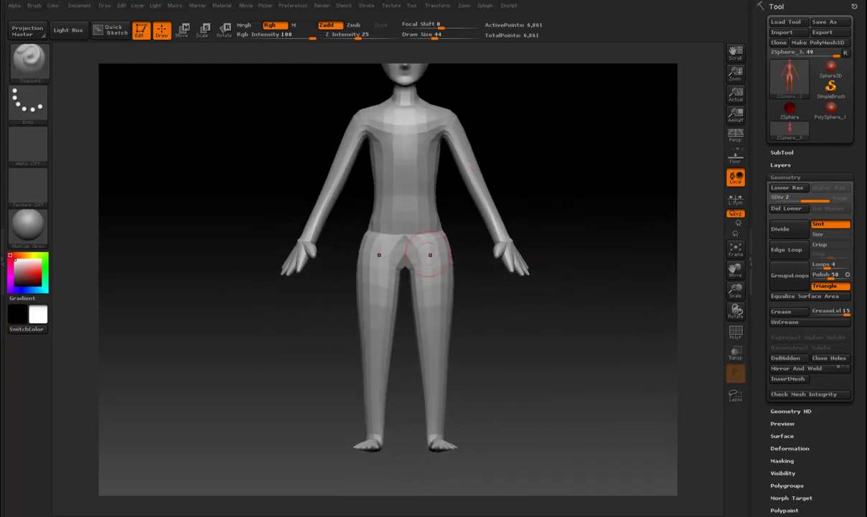
Step: Reshape the crotch with a Standard stroke and smooth the front hip and waist band
{"action": "left_click_drag", "start_coordinate": [421, 269], "coordinate": [410, 251]}
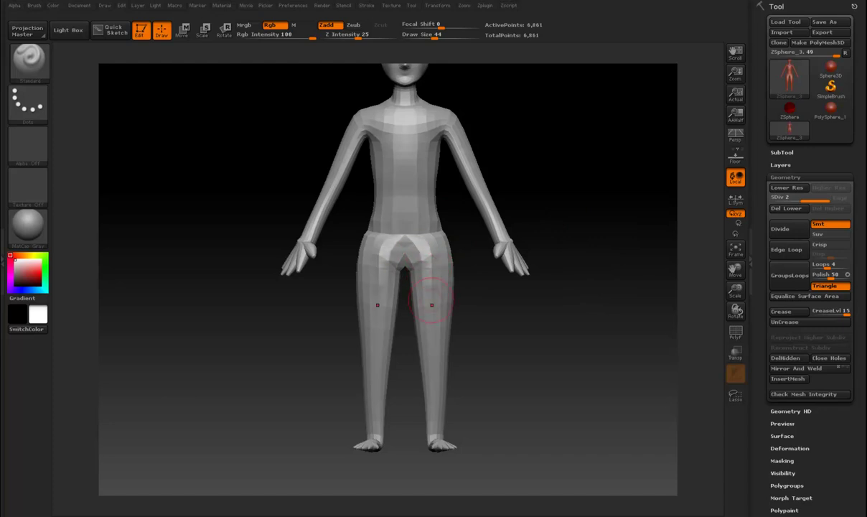
{"action": "left_click_drag", "start_coordinate": [368, 248], "coordinate": [362, 212], "text": "shift"}
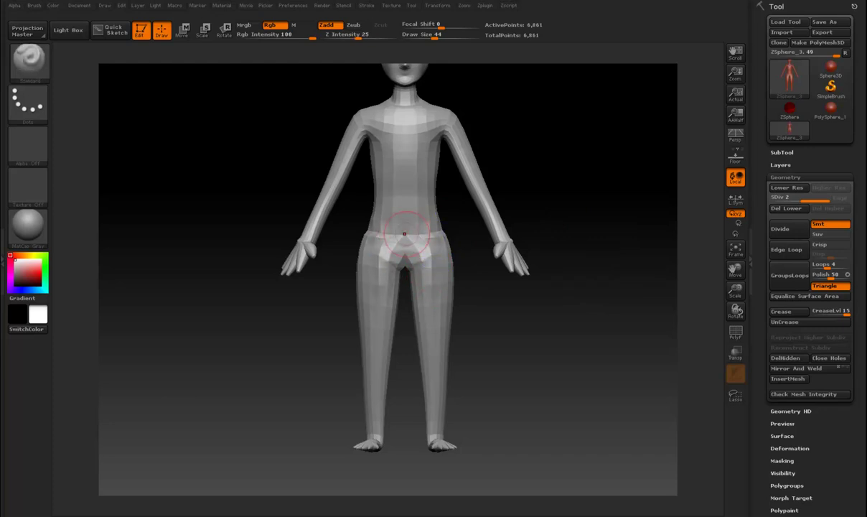
{"action": "left_click_drag", "start_coordinate": [422, 239], "coordinate": [370, 240], "text": "shift"}
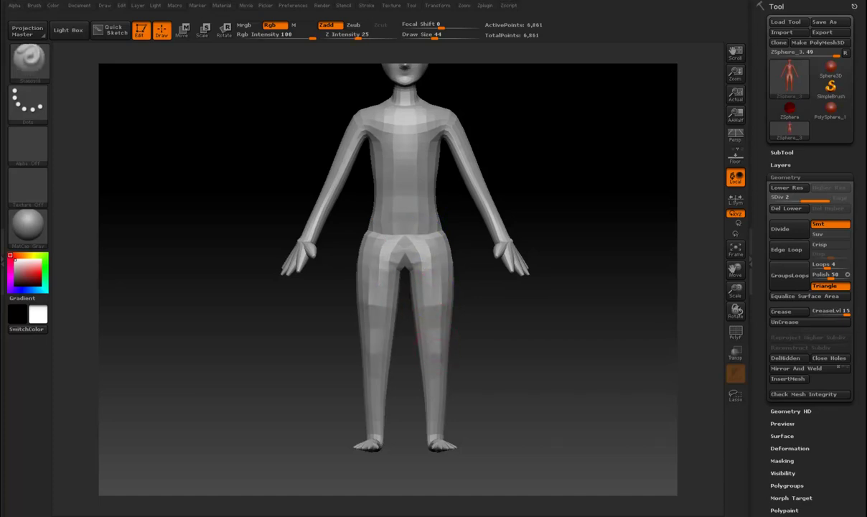
{"action": "left_click_drag", "start_coordinate": [486, 342], "coordinate": [435, 353]}
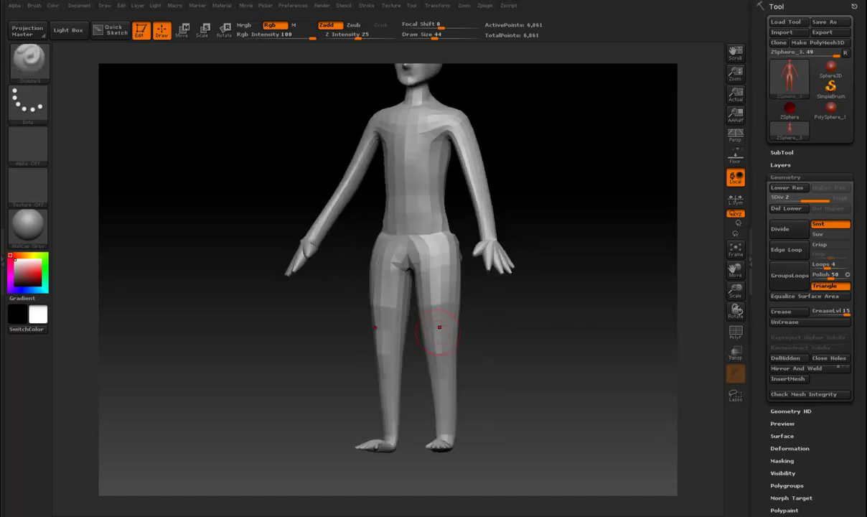
{"action": "key", "text": "shift"}
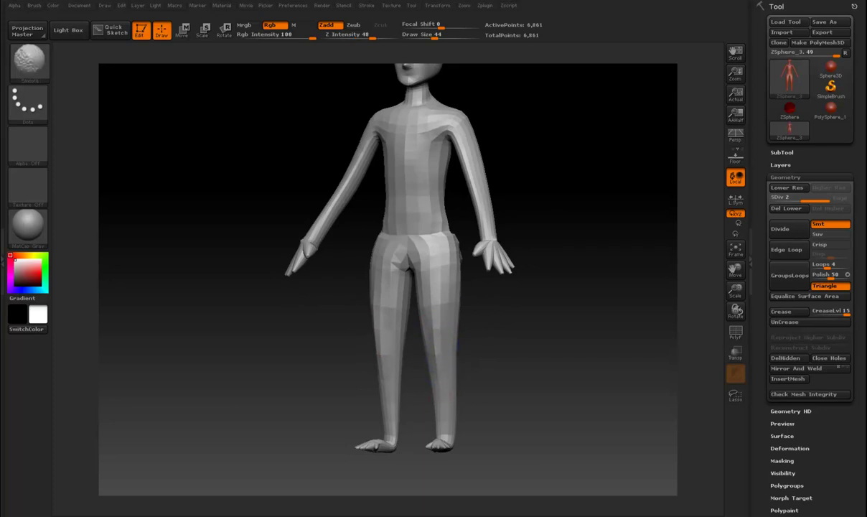
{"action": "left_click_drag", "start_coordinate": [441, 288], "coordinate": [445, 203], "text": "shift"}
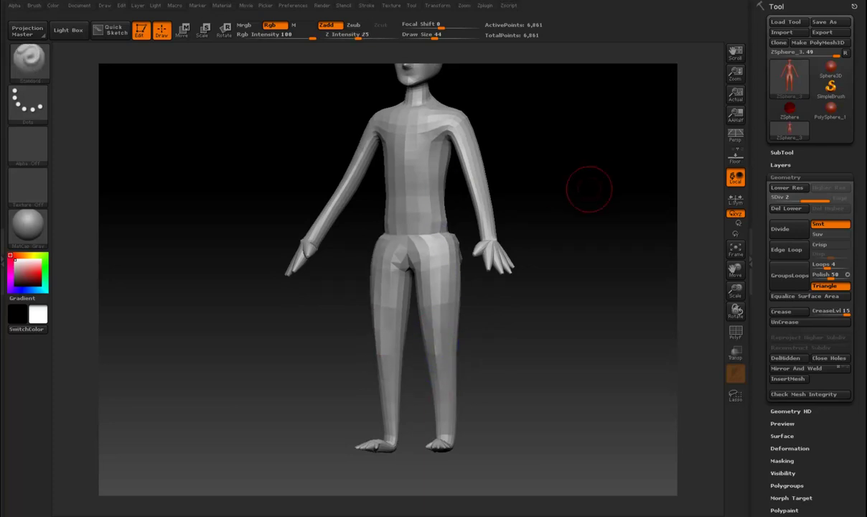
{"action": "left_click_drag", "start_coordinate": [581, 216], "coordinate": [444, 235]}
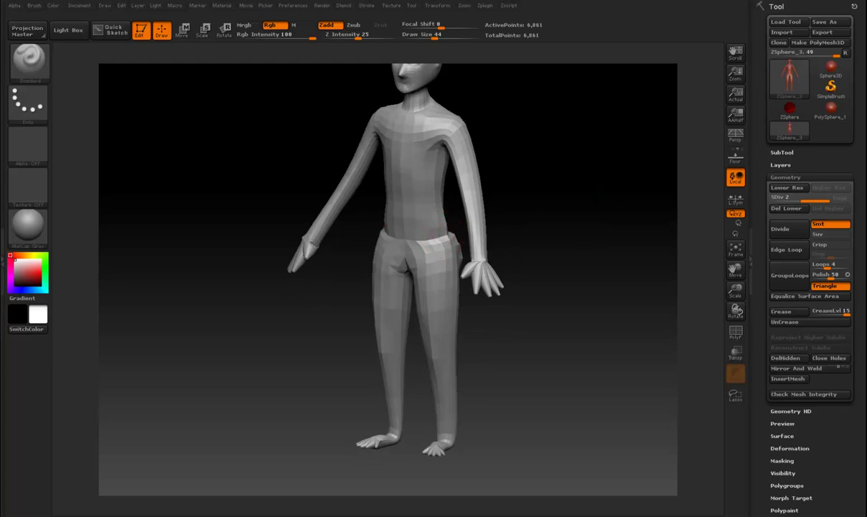
{"action": "mouse_move", "coordinate": [590, 131]}
{"action": "left_mouse_down", "text": "shift"}
{"action": "mouse_move", "coordinate": [502, 143]}
{"action": "mouse_move", "coordinate": [615, 150]}
{"action": "left_mouse_up", "text": "shift"}
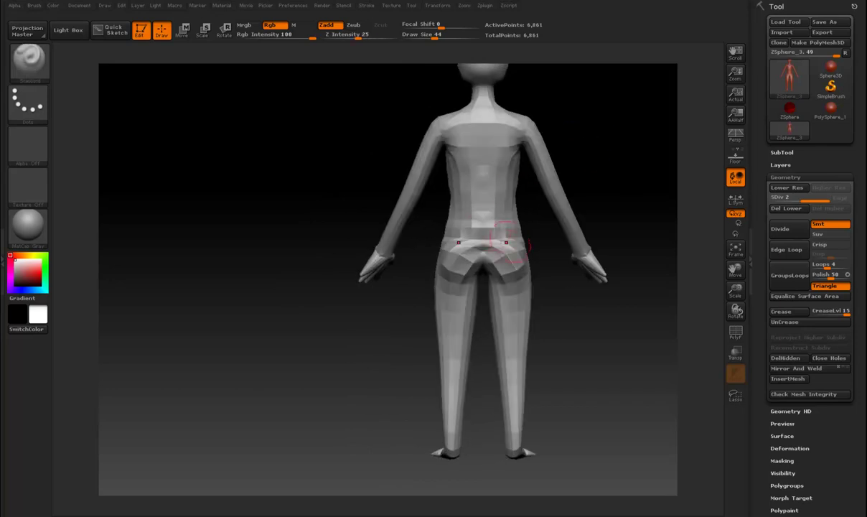
{"action": "key", "text": "b"}
{"action": "key", "text": "c"}
{"action": "key", "text": "b"}
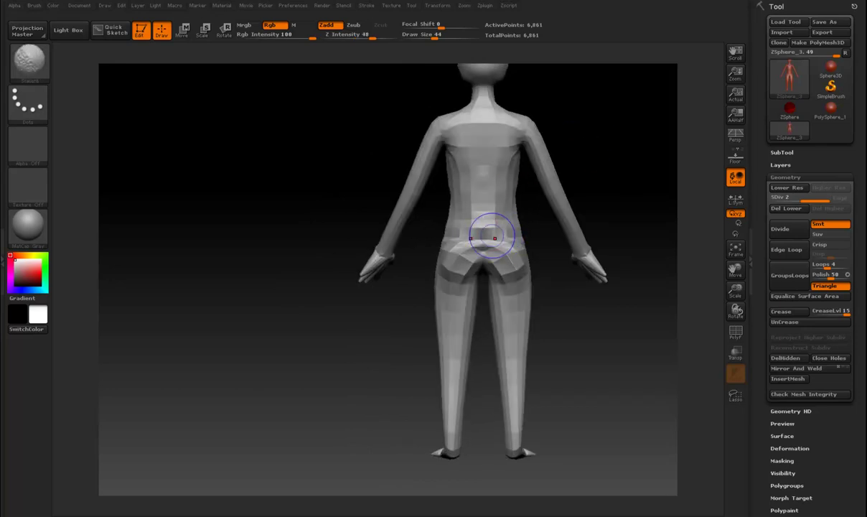
{"action": "key", "text": "b"}
{"action": "key", "text": "s"}
{"action": "key", "text": "t"}
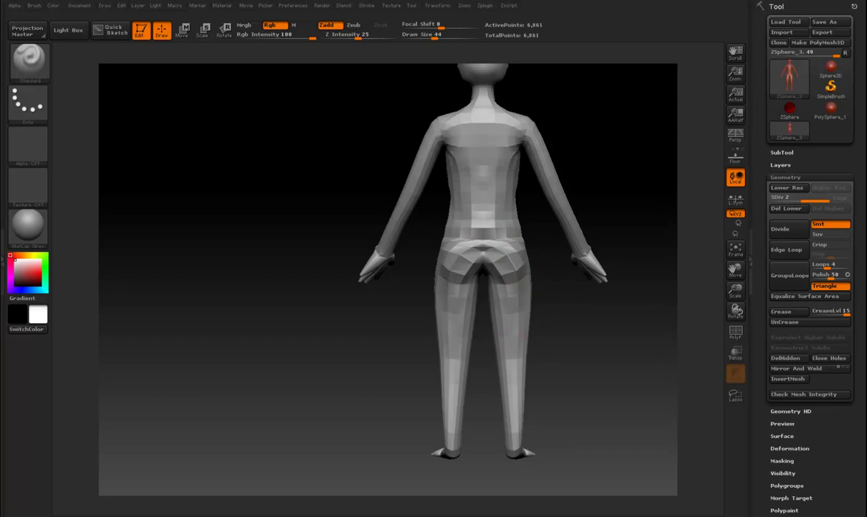
{"action": "mouse_move", "coordinate": [594, 379]}
{"action": "left_mouse_down"}
{"action": "mouse_move", "coordinate": [449, 414]}
{"action": "mouse_move", "coordinate": [460, 406]}
{"action": "left_mouse_up"}
{"action": "mouse_move", "coordinate": [610, 401]}
{"action": "left_mouse_down"}
{"action": "mouse_move", "coordinate": [620, 344]}
{"action": "mouse_move", "coordinate": [574, 344]}
{"action": "mouse_move", "coordinate": [523, 409]}
{"action": "left_mouse_up"}
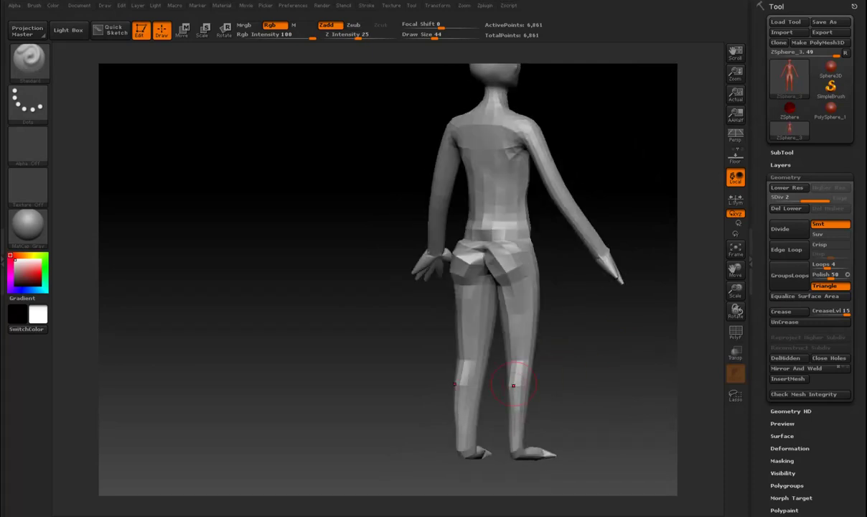
{"action": "mouse_move", "coordinate": [573, 374]}
{"action": "left_mouse_down"}
{"action": "mouse_move", "coordinate": [584, 372]}
{"action": "mouse_move", "coordinate": [507, 377]}
{"action": "left_mouse_up"}
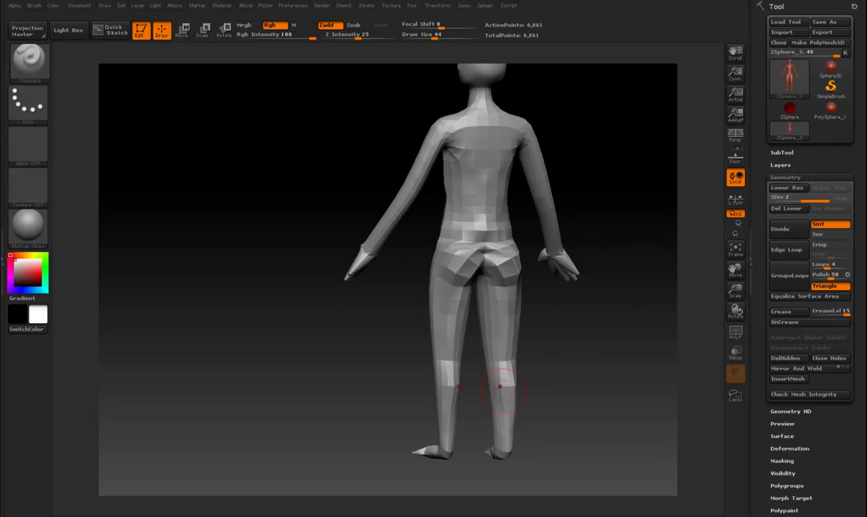
{"action": "mouse_move", "coordinate": [595, 375]}
{"action": "left_mouse_down"}
{"action": "mouse_move", "coordinate": [551, 386]}
{"action": "mouse_move", "coordinate": [572, 409]}
{"action": "left_mouse_up"}
{"action": "mouse_move", "coordinate": [480, 388]}
{"action": "left_mouse_down"}
{"action": "mouse_move", "coordinate": [490, 372]}
{"action": "mouse_move", "coordinate": [490, 392]}
{"action": "mouse_move", "coordinate": [639, 396]}
{"action": "mouse_move", "coordinate": [562, 329]}
{"action": "mouse_move", "coordinate": [607, 396]}
{"action": "mouse_move", "coordinate": [628, 354]}
{"action": "mouse_move", "coordinate": [588, 359]}
{"action": "mouse_move", "coordinate": [553, 341]}
{"action": "left_mouse_up"}
{"action": "key", "text": "b"}
{"action": "key", "text": "c"}
{"action": "key", "text": "b"}
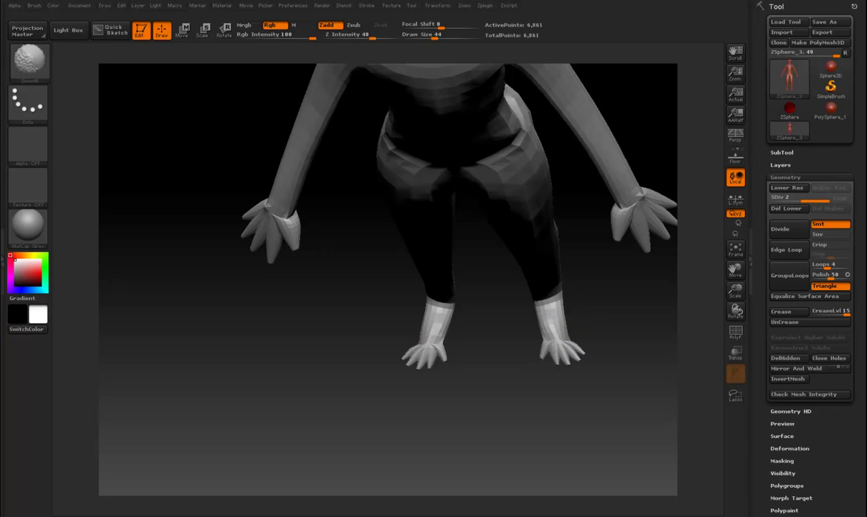
Step: Select the Standard brush and angle the view down over the legs and feet
{"action": "key", "text": "b"}
{"action": "key", "text": "s"}
{"action": "key", "text": "t"}
{"action": "mouse_move", "coordinate": [626, 331]}
{"action": "left_mouse_down"}
{"action": "mouse_move", "coordinate": [557, 316]}
{"action": "mouse_move", "coordinate": [567, 298]}
{"action": "left_mouse_up"}
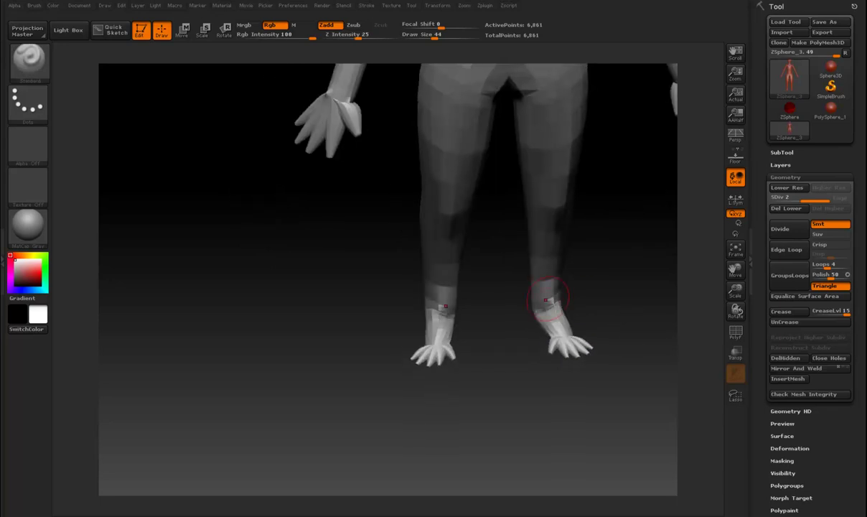
{"action": "mouse_move", "coordinate": [420, 295]}
{"action": "left_mouse_down"}
{"action": "mouse_move", "coordinate": [658, 309]}
{"action": "mouse_move", "coordinate": [549, 305]}
{"action": "mouse_move", "coordinate": [552, 362]}
{"action": "mouse_move", "coordinate": [617, 374]}
{"action": "mouse_move", "coordinate": [569, 294]}
{"action": "mouse_move", "coordinate": [632, 302]}
{"action": "left_mouse_up"}
{"action": "key", "text": "b"}
{"action": "key", "text": "c"}
{"action": "key", "text": "b"}
{"action": "key", "text": "b"}
{"action": "key", "text": "s"}
{"action": "key", "text": "t"}
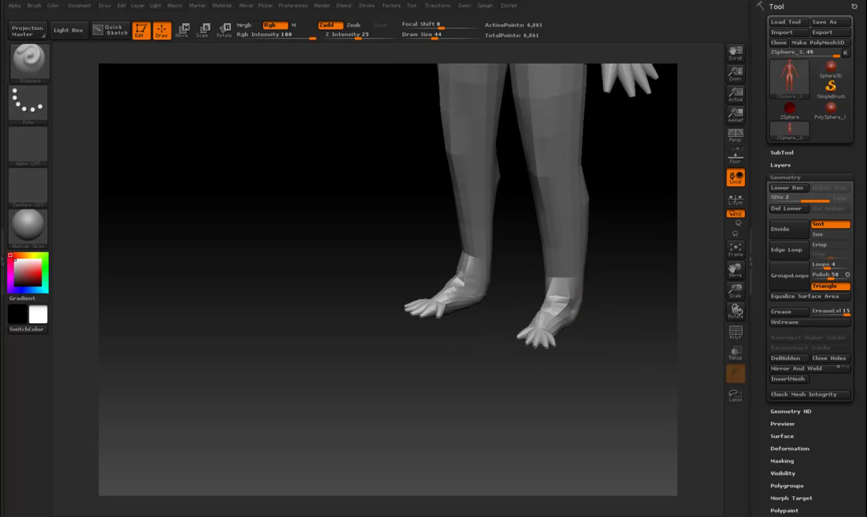
Step: Smooth the blocky feet and ankles so they blend into the lower legs
{"action": "left_click_drag", "start_coordinate": [589, 280], "coordinate": [621, 293]}
{"action": "key", "text": "shift"}
{"action": "mouse_move", "coordinate": [576, 313]}
{"action": "left_mouse_down", "text": "shift"}
{"action": "mouse_move", "coordinate": [562, 307]}
{"action": "mouse_move", "coordinate": [571, 344]}
{"action": "mouse_move", "coordinate": [535, 324]}
{"action": "left_mouse_up", "text": "shift"}
{"action": "mouse_move", "coordinate": [620, 333]}
{"action": "left_mouse_down"}
{"action": "mouse_move", "coordinate": [600, 344]}
{"action": "mouse_move", "coordinate": [591, 318]}
{"action": "mouse_move", "coordinate": [581, 348]}
{"action": "mouse_move", "coordinate": [626, 348]}
{"action": "left_mouse_up"}
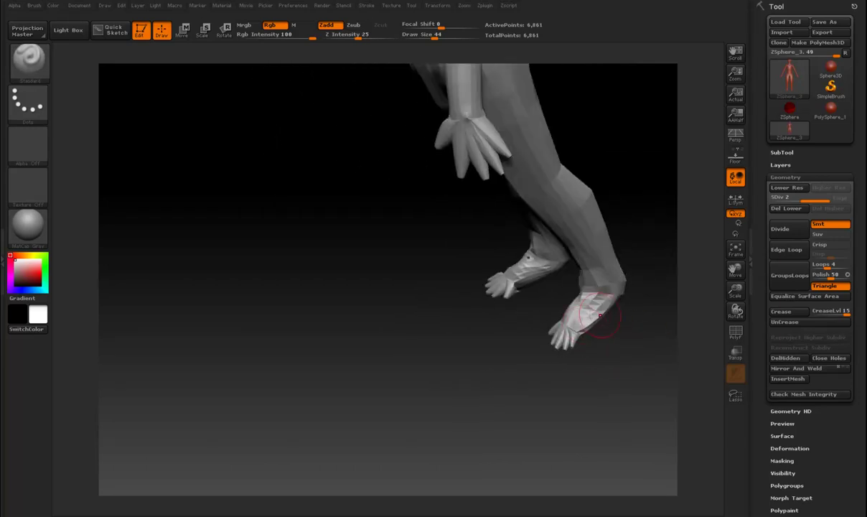
{"action": "key", "text": "shift"}
{"action": "mouse_move", "coordinate": [615, 293]}
{"action": "left_mouse_down", "text": "shift"}
{"action": "mouse_move", "coordinate": [653, 218]}
{"action": "mouse_move", "coordinate": [571, 259]}
{"action": "left_mouse_up", "text": "shift"}
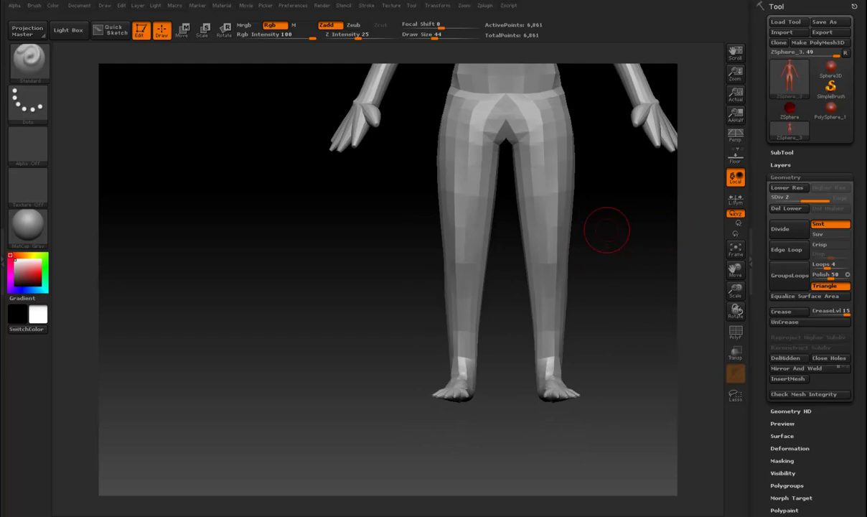
{"action": "left_click_drag", "start_coordinate": [623, 238], "coordinate": [545, 261]}
{"action": "key", "text": "shift"}
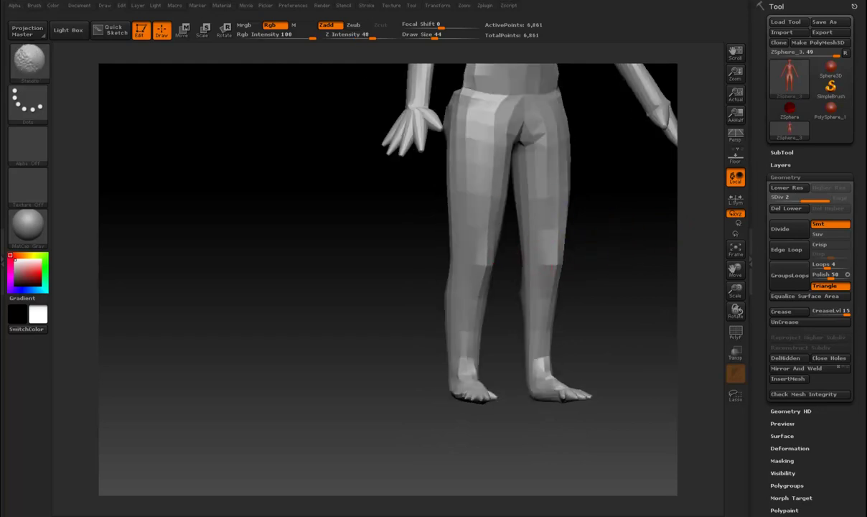
{"action": "mouse_move", "coordinate": [528, 110]}
{"action": "left_mouse_down", "text": "shift"}
{"action": "mouse_move", "coordinate": [500, 188]}
{"action": "mouse_move", "coordinate": [502, 233]}
{"action": "left_mouse_up", "text": "shift"}
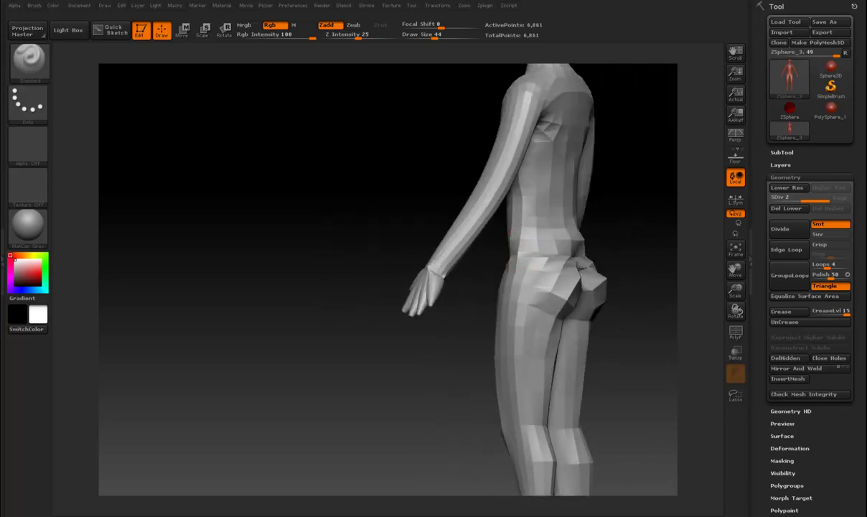
{"action": "mouse_move", "coordinate": [629, 234]}
{"action": "left_mouse_down", "text": "shift"}
{"action": "mouse_move", "coordinate": [585, 241]}
{"action": "mouse_move", "coordinate": [518, 229]}
{"action": "left_mouse_up", "text": "shift"}
{"action": "left_click_drag", "start_coordinate": [440, 151], "coordinate": [445, 173], "text": "shift"}
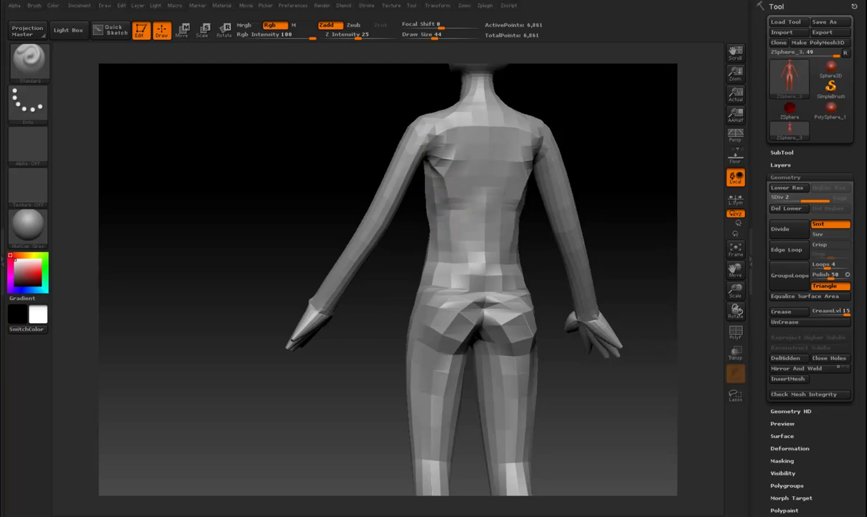
{"action": "left_click_drag", "start_coordinate": [585, 170], "coordinate": [654, 145]}
{"action": "left_click_drag", "start_coordinate": [574, 149], "coordinate": [555, 152]}
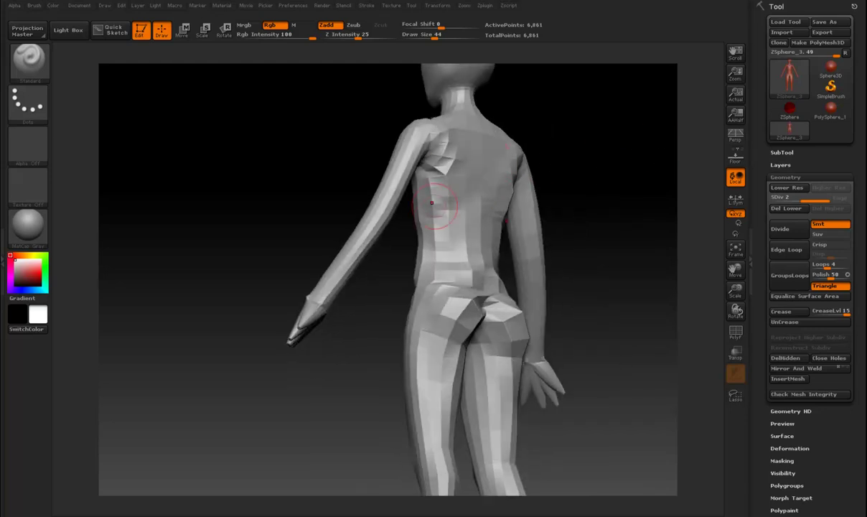
{"action": "mouse_move", "coordinate": [563, 188]}
{"action": "left_mouse_down"}
{"action": "mouse_move", "coordinate": [628, 168]}
{"action": "mouse_move", "coordinate": [524, 176]}
{"action": "left_mouse_up"}
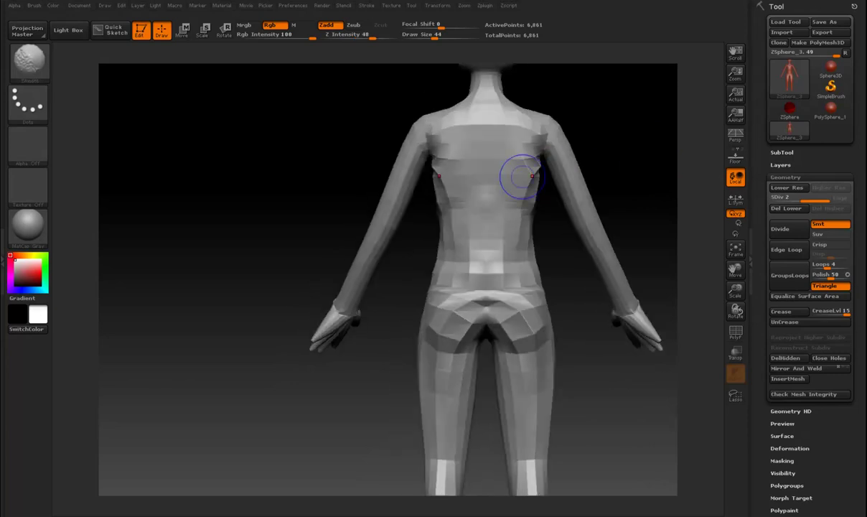
{"action": "left_click_drag", "start_coordinate": [638, 155], "coordinate": [474, 169]}
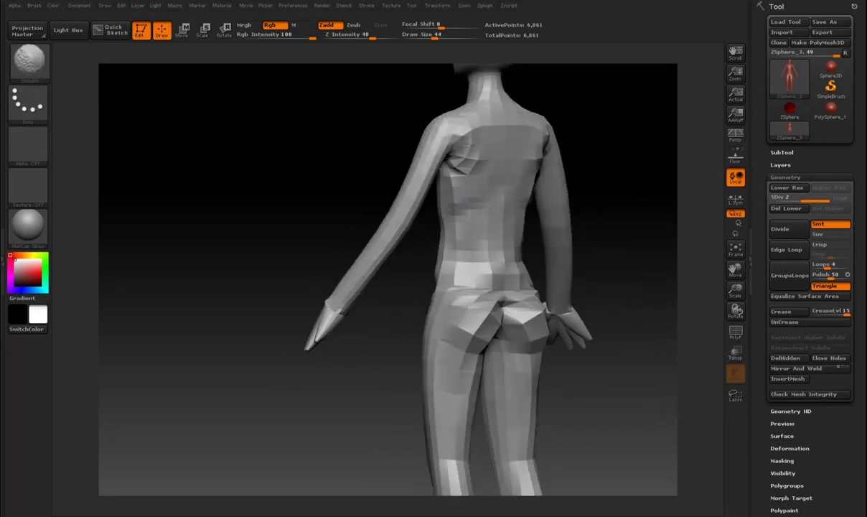
{"action": "mouse_move", "coordinate": [419, 174]}
{"action": "left_mouse_down", "text": "shift"}
{"action": "mouse_move", "coordinate": [481, 141]}
{"action": "mouse_move", "coordinate": [476, 164]}
{"action": "left_mouse_up", "text": "shift"}
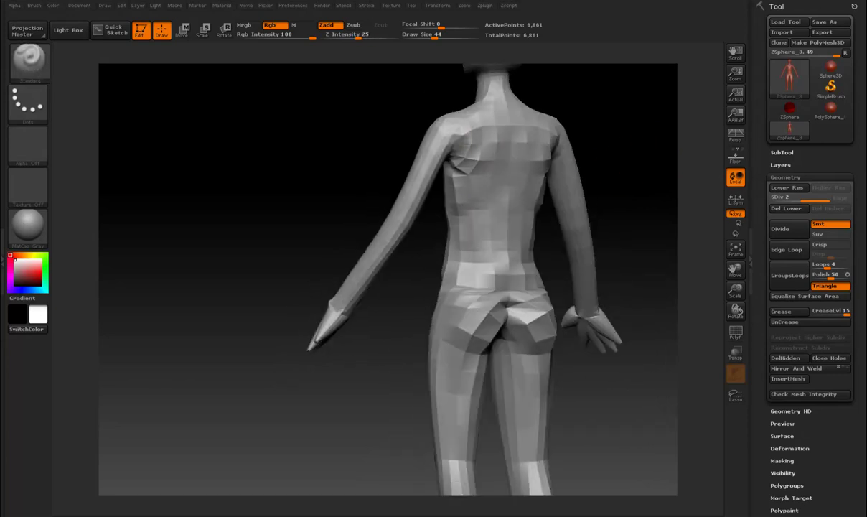
{"action": "key", "text": "shift"}
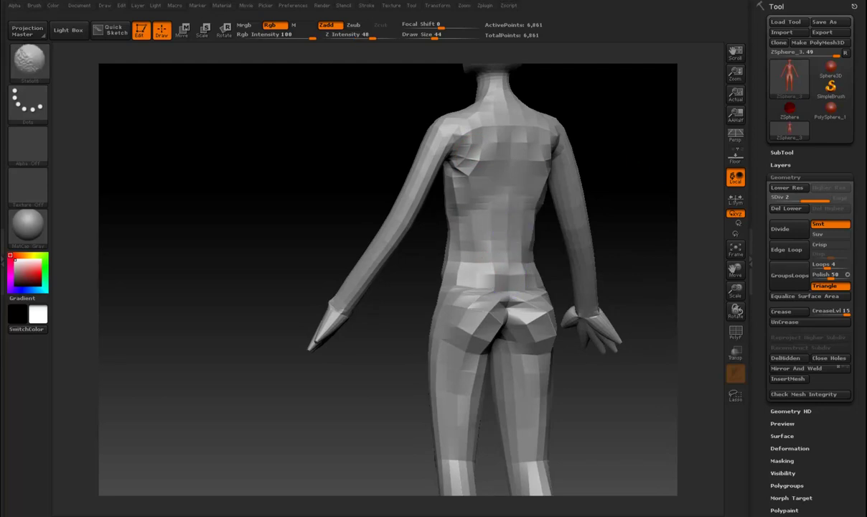
{"action": "mouse_move", "coordinate": [624, 140]}
{"action": "left_mouse_down"}
{"action": "mouse_move", "coordinate": [635, 174]}
{"action": "mouse_move", "coordinate": [615, 170]}
{"action": "mouse_move", "coordinate": [550, 188]}
{"action": "mouse_move", "coordinate": [561, 193]}
{"action": "left_mouse_up"}
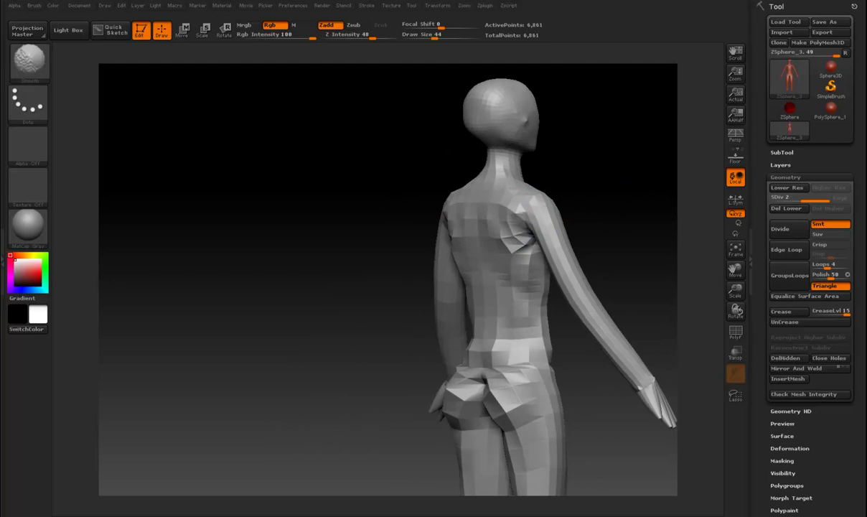
{"action": "left_click_drag", "start_coordinate": [617, 255], "coordinate": [623, 188], "text": "alt"}
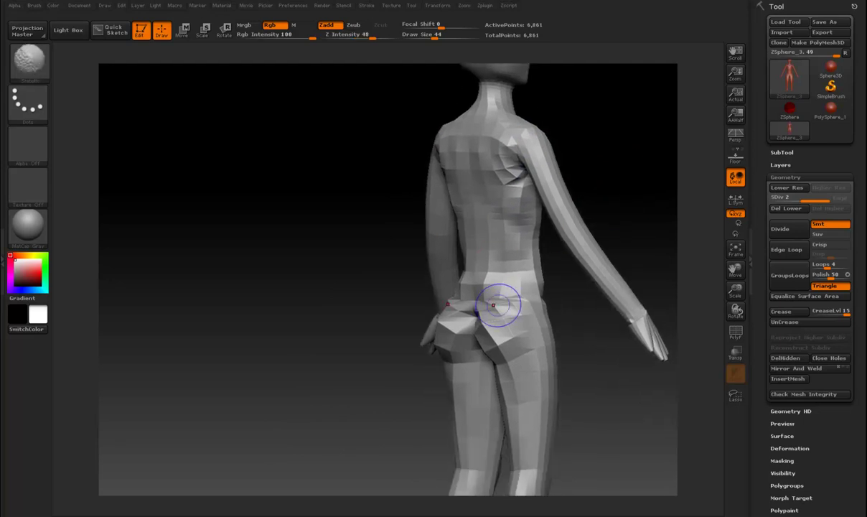
{"action": "left_click_drag", "start_coordinate": [616, 245], "coordinate": [472, 173]}
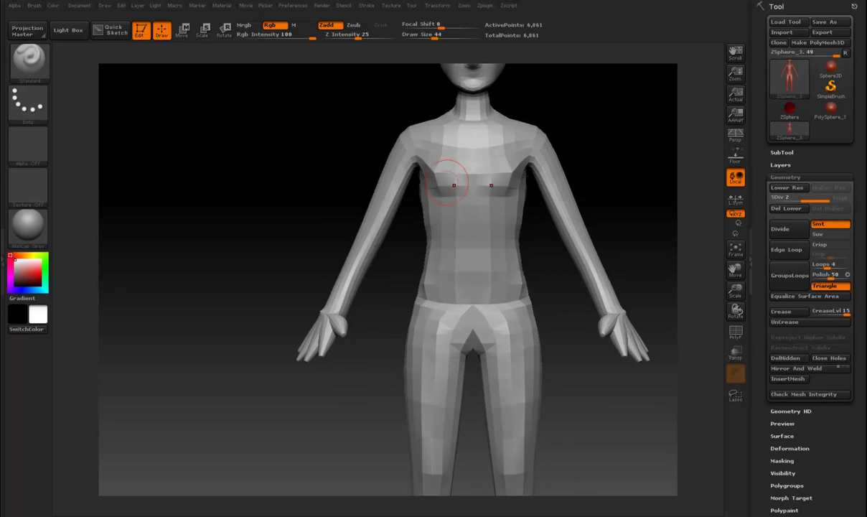
Step: Carve a mirrored crease under the chest and smooth it to form the breasts
{"action": "mouse_move", "coordinate": [451, 185]}
{"action": "left_mouse_down"}
{"action": "mouse_move", "coordinate": [425, 190]}
{"action": "mouse_move", "coordinate": [473, 191]}
{"action": "mouse_move", "coordinate": [467, 179]}
{"action": "left_mouse_up"}
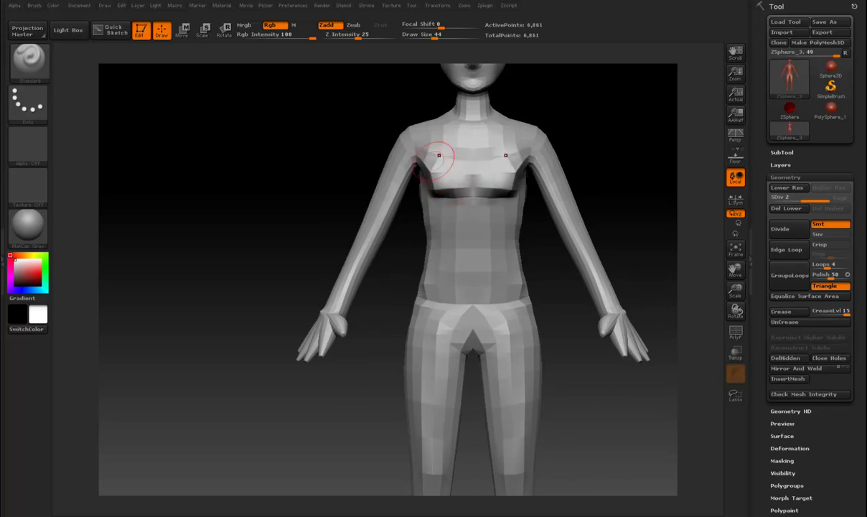
{"action": "left_click_drag", "start_coordinate": [215, 215], "coordinate": [215, 244]}
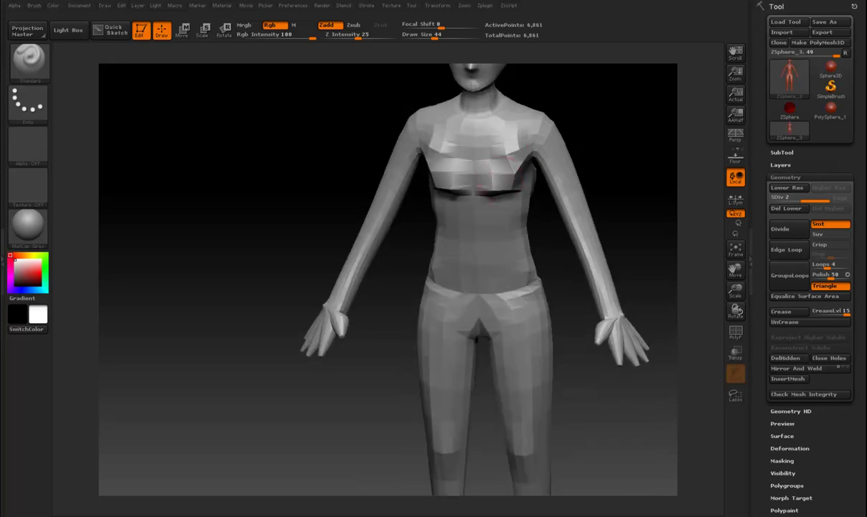
{"action": "mouse_move", "coordinate": [581, 120]}
{"action": "left_mouse_down", "text": "shift"}
{"action": "mouse_move", "coordinate": [507, 149]}
{"action": "mouse_move", "coordinate": [494, 174]}
{"action": "mouse_move", "coordinate": [474, 159]}
{"action": "mouse_move", "coordinate": [502, 161]}
{"action": "left_mouse_up", "text": "shift"}
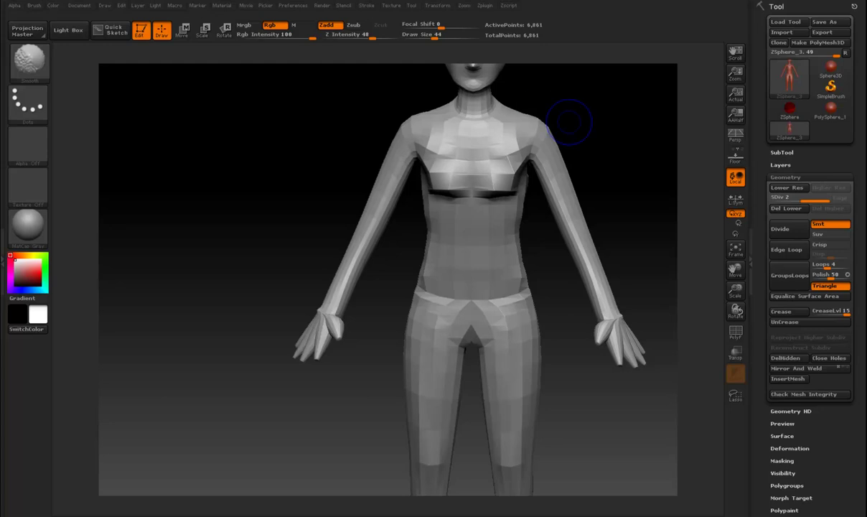
{"action": "left_click_drag", "start_coordinate": [611, 101], "coordinate": [566, 176], "text": "alt"}
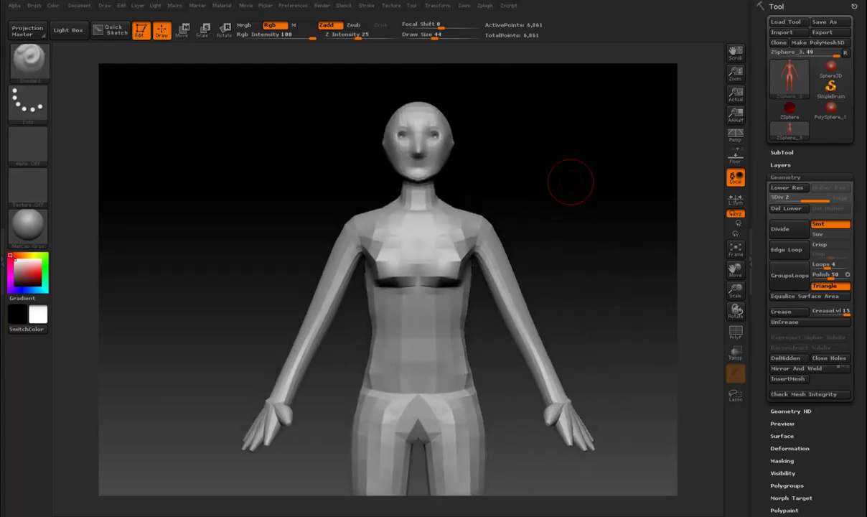
Step: Smooth around the left eye and along the jaw at SDiv 2
{"action": "mouse_move", "coordinate": [552, 143]}
{"action": "left_mouse_down"}
{"action": "mouse_move", "coordinate": [530, 145]}
{"action": "mouse_move", "coordinate": [586, 209]}
{"action": "mouse_move", "coordinate": [548, 188]}
{"action": "left_mouse_up"}
{"action": "left_click_drag", "start_coordinate": [373, 151], "coordinate": [384, 164], "text": "shift"}
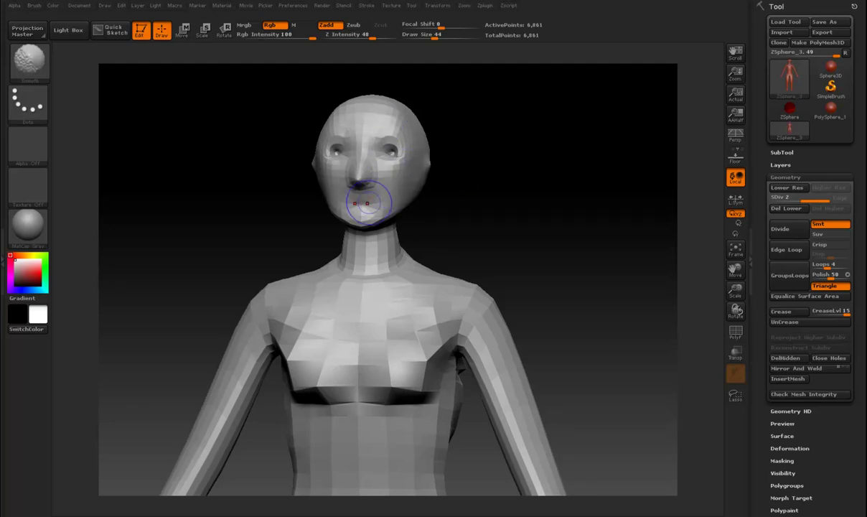
{"action": "left_click_drag", "start_coordinate": [517, 197], "coordinate": [499, 200]}
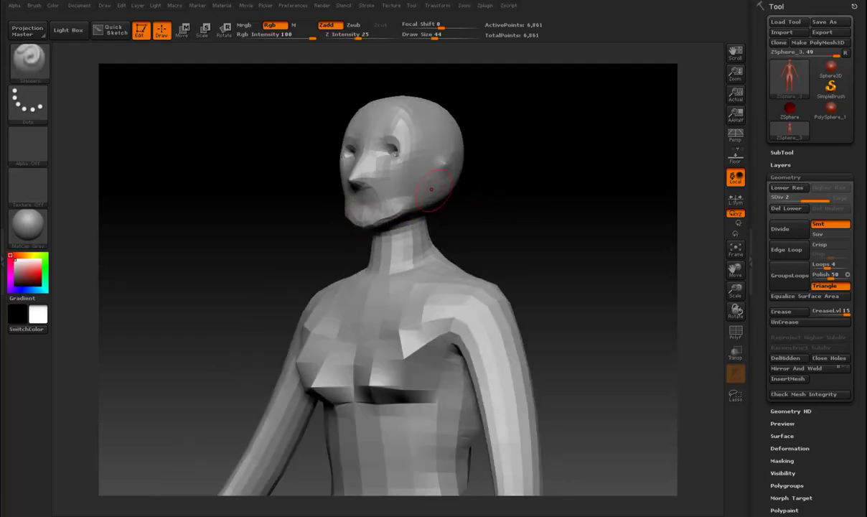
{"action": "left_click_drag", "start_coordinate": [406, 203], "coordinate": [423, 180], "text": "shift"}
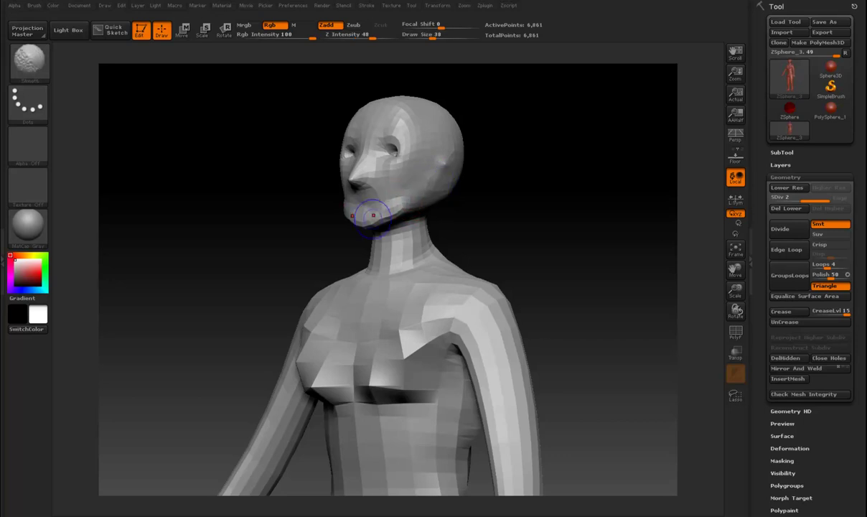
{"action": "left_click_drag", "start_coordinate": [512, 194], "coordinate": [402, 203]}
{"action": "key", "text": "shift"}
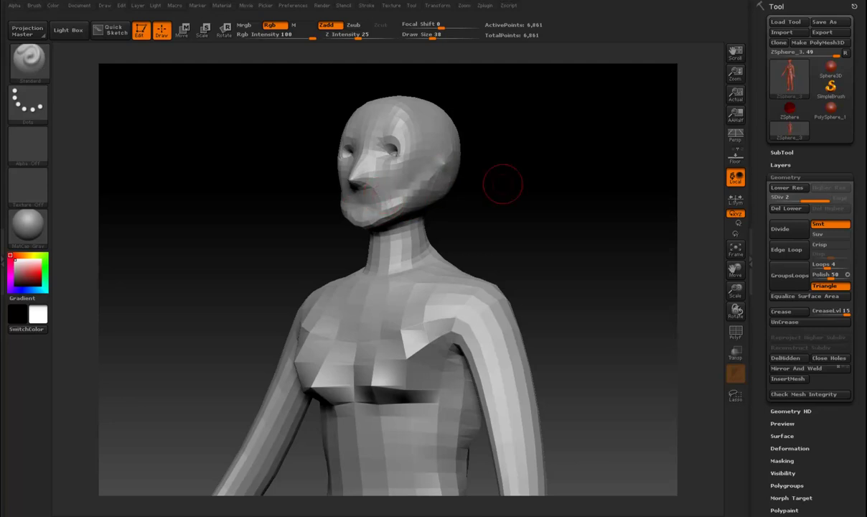
{"action": "left_click_drag", "start_coordinate": [470, 172], "coordinate": [393, 199]}
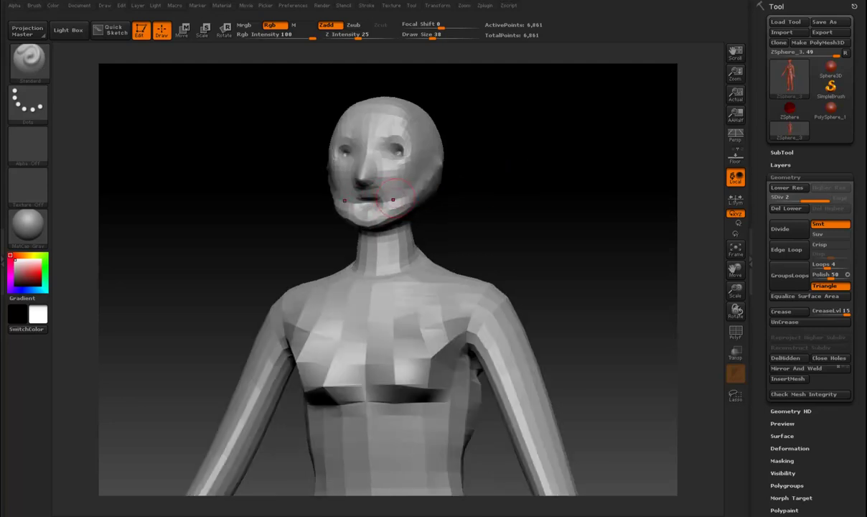
{"action": "left_click_drag", "start_coordinate": [522, 190], "coordinate": [370, 193]}
Step: Refine the brow, nose, mouth and cheeks from front and three-quarter views
{"action": "mouse_move", "coordinate": [455, 176]}
{"action": "left_mouse_down"}
{"action": "mouse_move", "coordinate": [428, 208]}
{"action": "mouse_move", "coordinate": [486, 213]}
{"action": "mouse_move", "coordinate": [429, 220]}
{"action": "left_mouse_up"}
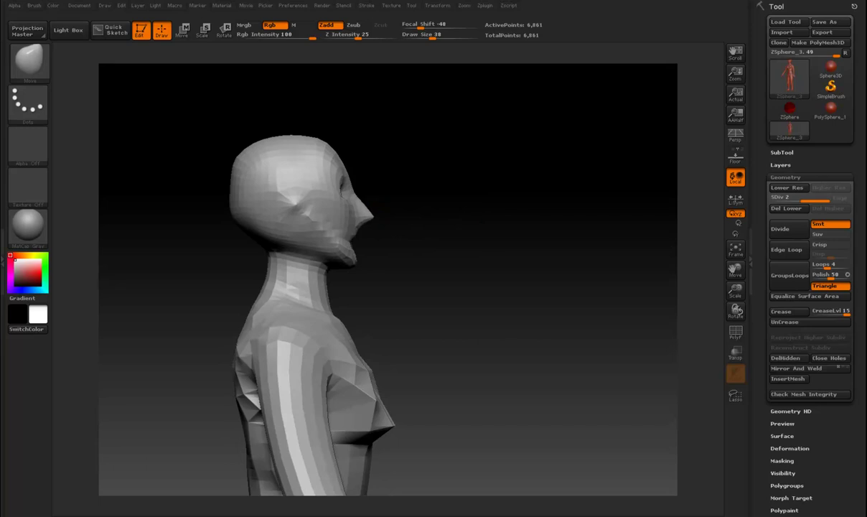
{"action": "mouse_move", "coordinate": [378, 214]}
{"action": "left_mouse_down", "text": "shift"}
{"action": "mouse_move", "coordinate": [491, 199]}
{"action": "mouse_move", "coordinate": [470, 201]}
{"action": "left_mouse_up", "text": "shift"}
{"action": "key", "text": "s"}
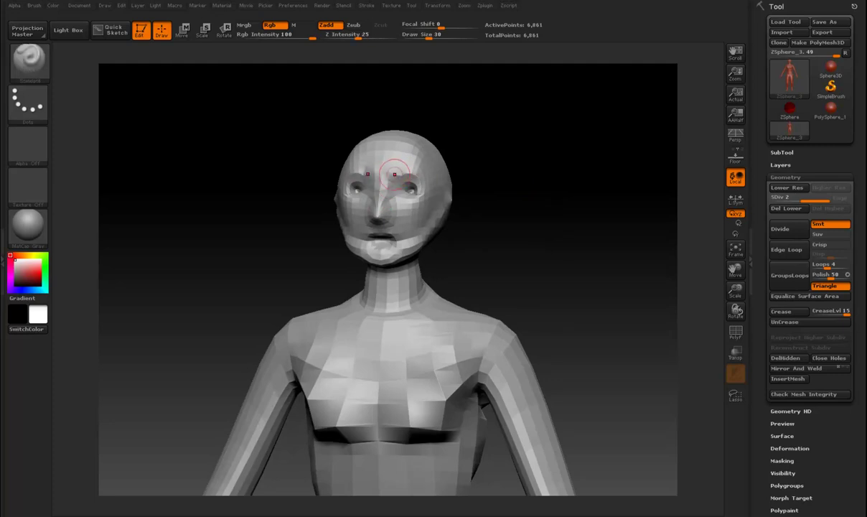
{"action": "mouse_move", "coordinate": [480, 189]}
{"action": "left_mouse_down"}
{"action": "mouse_move", "coordinate": [369, 173]}
{"action": "mouse_move", "coordinate": [392, 214]}
{"action": "left_mouse_up"}
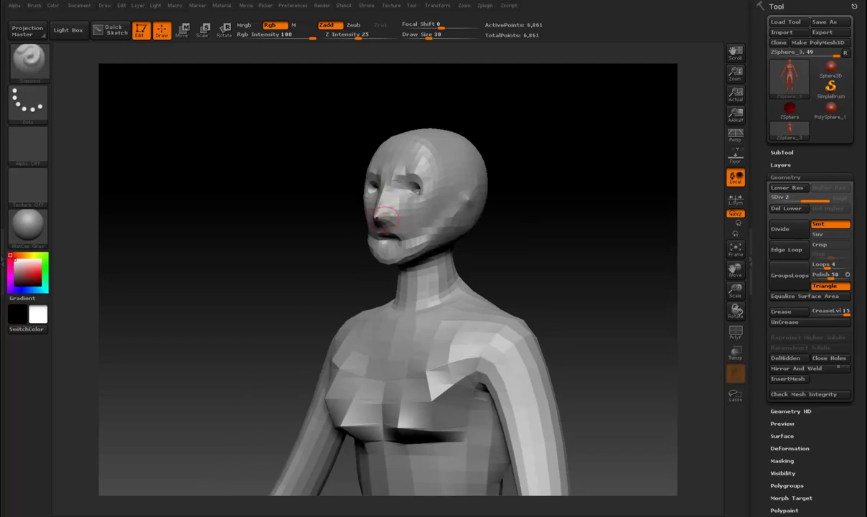
{"action": "mouse_move", "coordinate": [464, 214]}
{"action": "left_mouse_down"}
{"action": "mouse_move", "coordinate": [550, 199]}
{"action": "mouse_move", "coordinate": [420, 218]}
{"action": "left_mouse_up"}
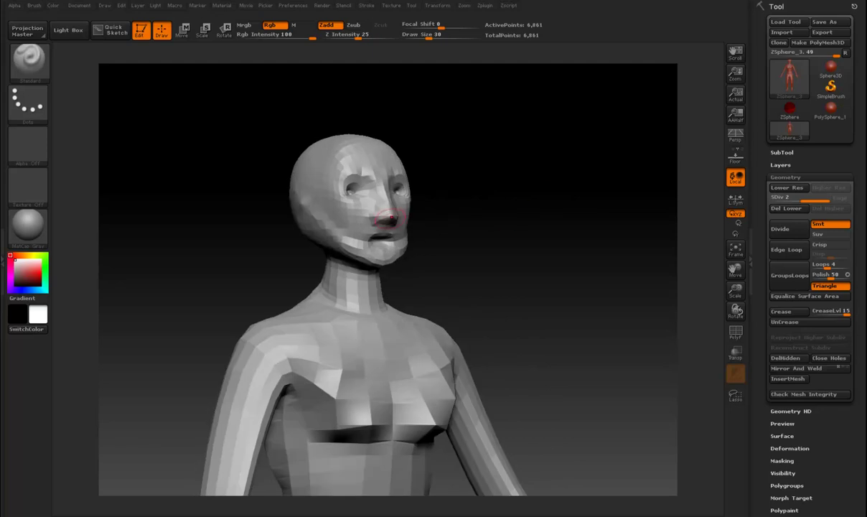
{"action": "left_click_drag", "start_coordinate": [486, 183], "coordinate": [422, 181]}
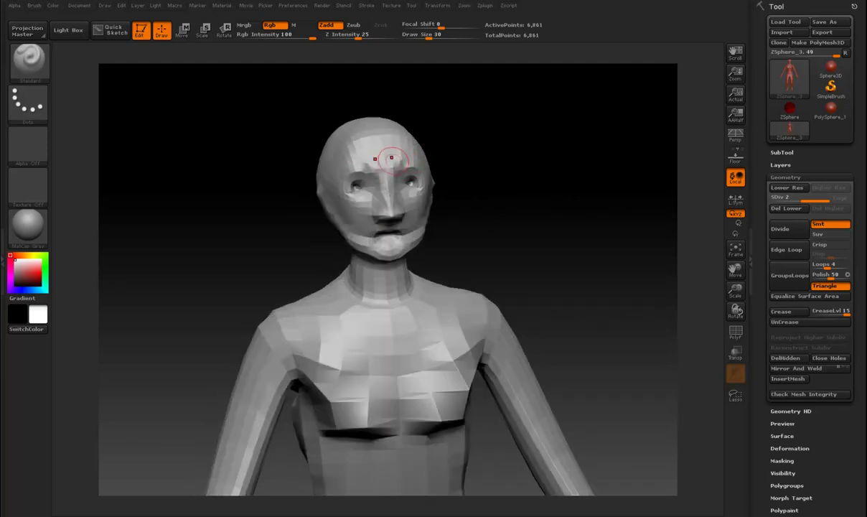
{"action": "left_click_drag", "start_coordinate": [438, 156], "coordinate": [368, 150]}
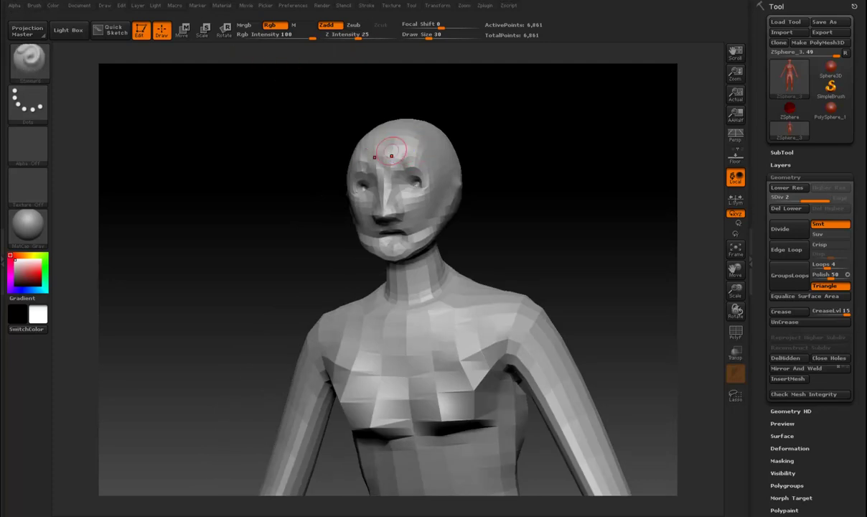
{"action": "left_click_drag", "start_coordinate": [545, 144], "coordinate": [496, 137]}
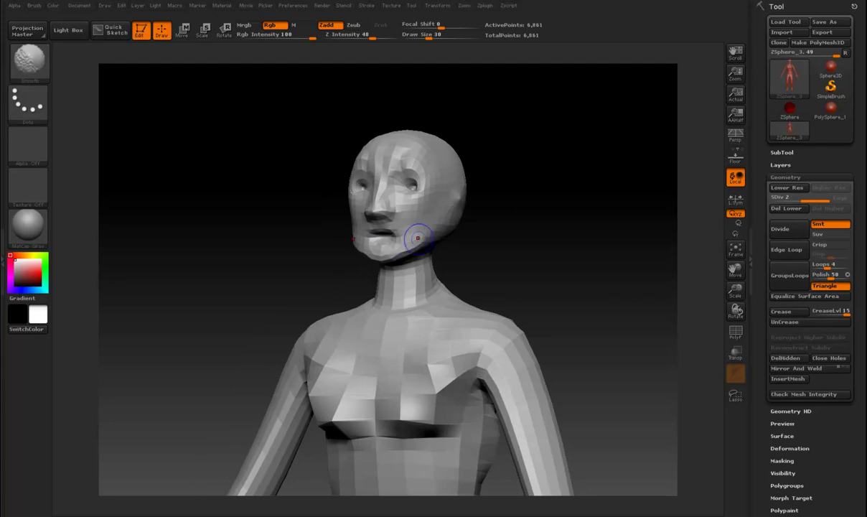
{"action": "left_click_drag", "start_coordinate": [437, 235], "coordinate": [445, 180]}
{"action": "left_click_drag", "start_coordinate": [503, 179], "coordinate": [581, 188]}
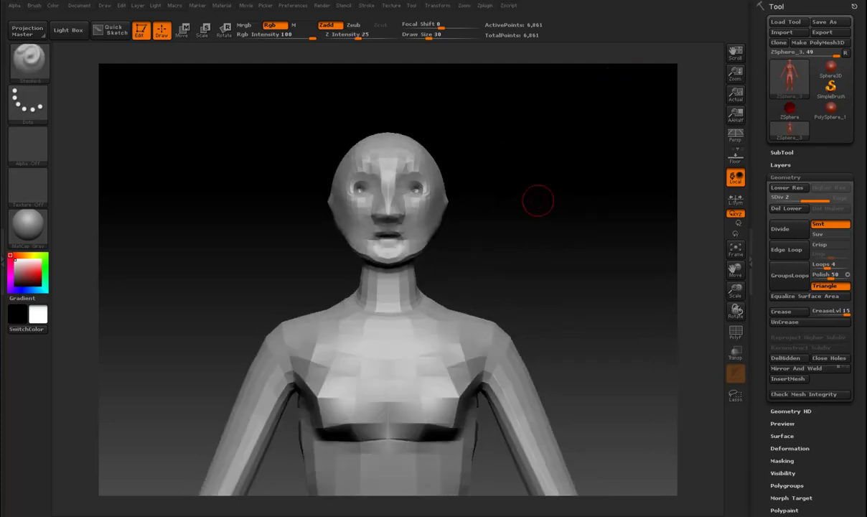
{"action": "key", "text": "b"}
{"action": "key", "text": "m"}
{"action": "key", "text": "v"}
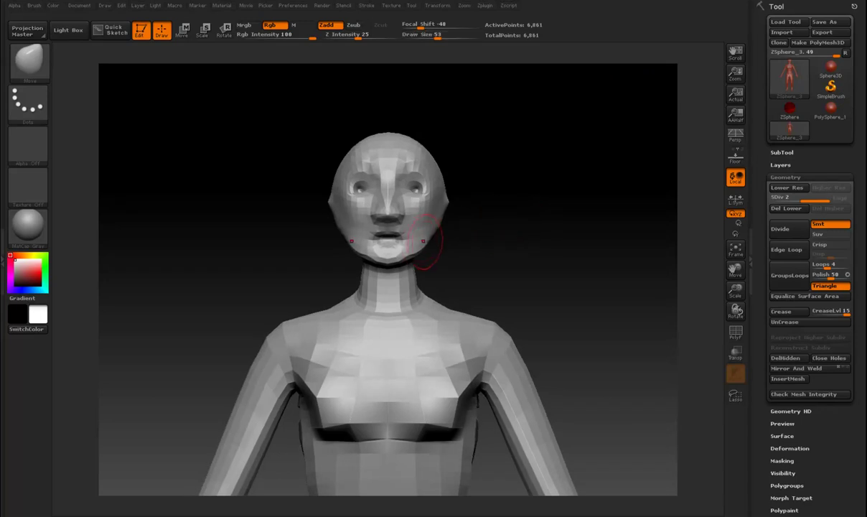
Step: With Move at Focal Shift -48 and Draw Size 53, pull the head sides so the ears stand out
{"action": "right_click_drag", "start_coordinate": [425, 246], "coordinate": [401, 242]}
{"action": "left_click_drag", "start_coordinate": [506, 236], "coordinate": [488, 236]}
{"action": "mouse_move", "coordinate": [432, 240]}
{"action": "right_mouse_down"}
{"action": "mouse_move", "coordinate": [423, 238]}
{"action": "mouse_move", "coordinate": [526, 242]}
{"action": "mouse_move", "coordinate": [516, 245]}
{"action": "right_mouse_up"}
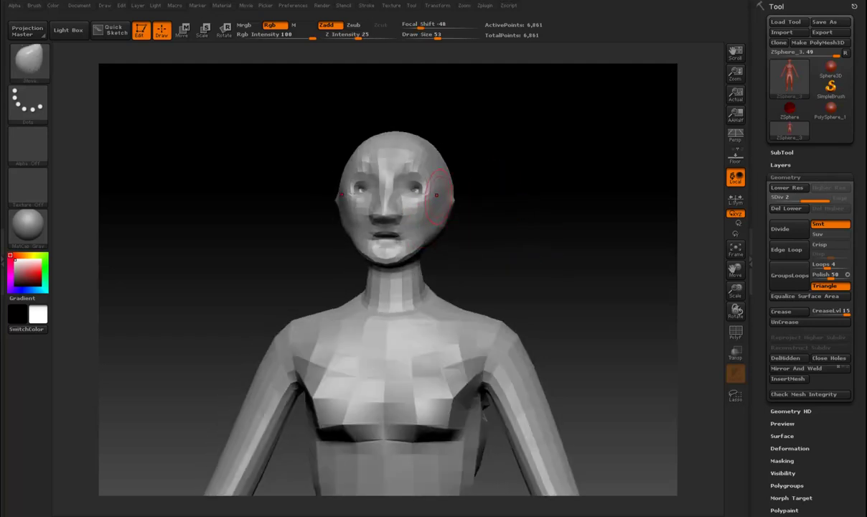
{"action": "mouse_move", "coordinate": [459, 176]}
{"action": "right_mouse_down"}
{"action": "mouse_move", "coordinate": [498, 186]}
{"action": "mouse_move", "coordinate": [488, 188]}
{"action": "right_mouse_up"}
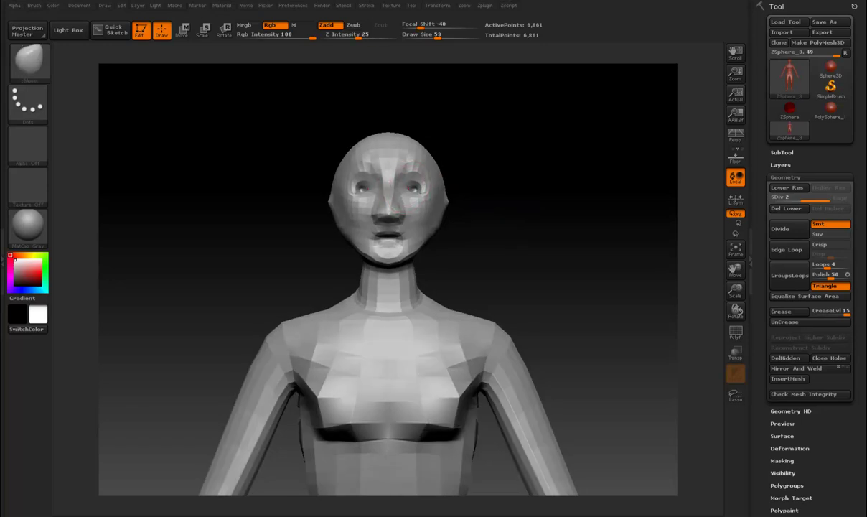
{"action": "mouse_move", "coordinate": [432, 138]}
{"action": "right_mouse_down"}
{"action": "mouse_move", "coordinate": [452, 165]}
{"action": "mouse_move", "coordinate": [416, 172]}
{"action": "right_mouse_up"}
{"action": "mouse_move", "coordinate": [459, 208]}
{"action": "right_mouse_down"}
{"action": "mouse_move", "coordinate": [451, 232]}
{"action": "mouse_move", "coordinate": [606, 228]}
{"action": "right_mouse_up"}
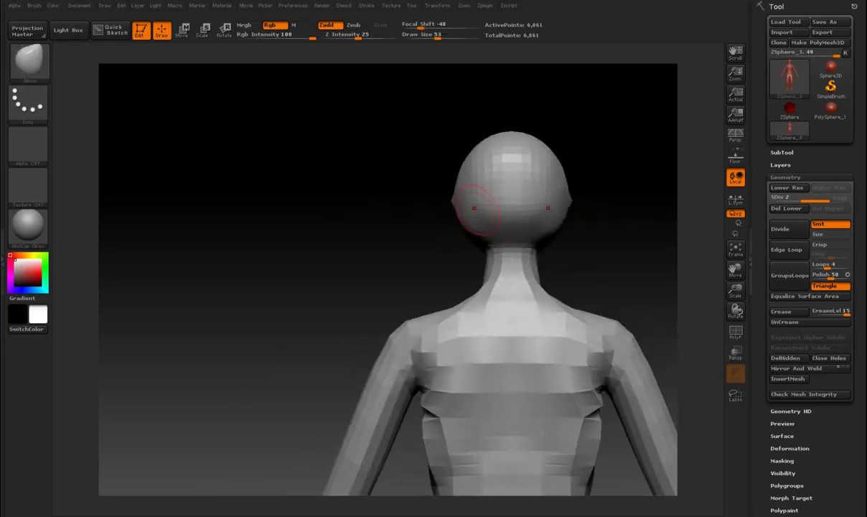
{"action": "right_click_drag", "start_coordinate": [452, 197], "coordinate": [619, 194]}
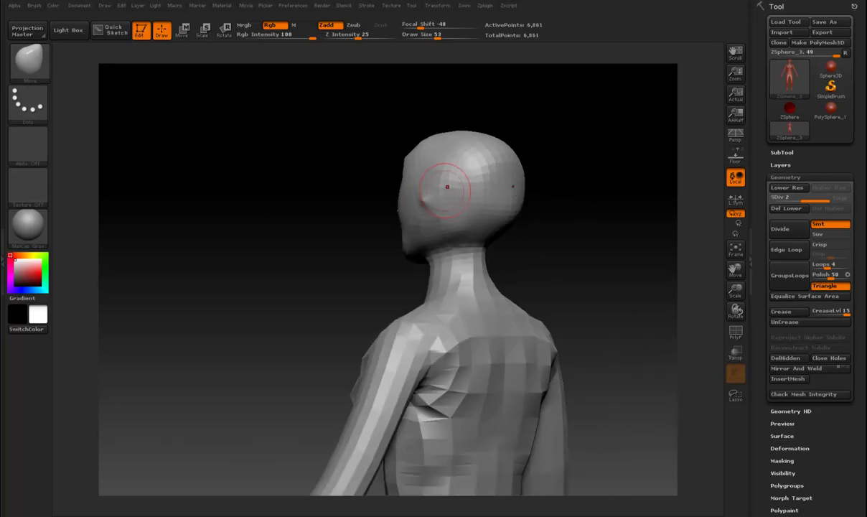
{"action": "right_click_drag", "start_coordinate": [438, 186], "coordinate": [426, 205]}
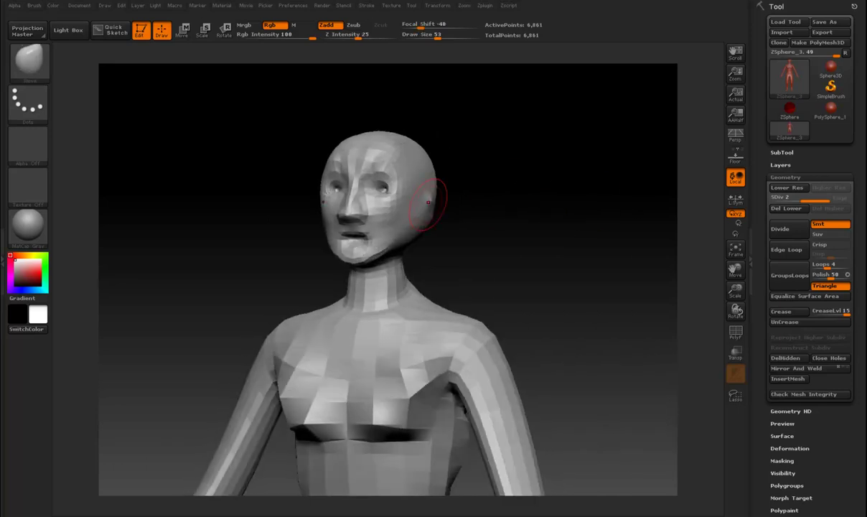
{"action": "mouse_move", "coordinate": [494, 202]}
{"action": "right_mouse_down"}
{"action": "mouse_move", "coordinate": [532, 193]}
{"action": "mouse_move", "coordinate": [423, 183]}
{"action": "mouse_move", "coordinate": [506, 178]}
{"action": "mouse_move", "coordinate": [412, 170]}
{"action": "mouse_move", "coordinate": [491, 135]}
{"action": "mouse_move", "coordinate": [397, 112]}
{"action": "right_mouse_up"}
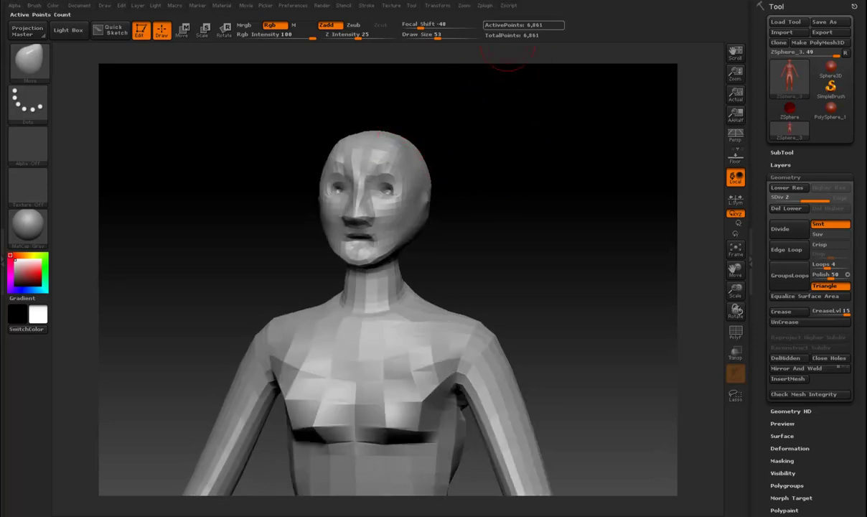
Step: Drop the mesh to subdivision level 1 and orbit around to the back and sides of the head
{"action": "key", "text": "shift+d"}
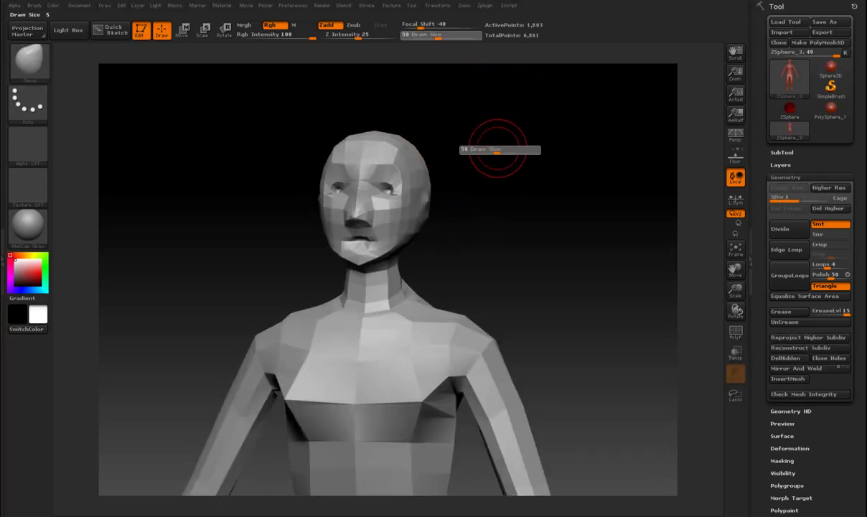
{"action": "mouse_move", "coordinate": [511, 145]}
{"action": "right_mouse_down"}
{"action": "mouse_move", "coordinate": [549, 142]}
{"action": "mouse_move", "coordinate": [499, 127]}
{"action": "right_mouse_up"}
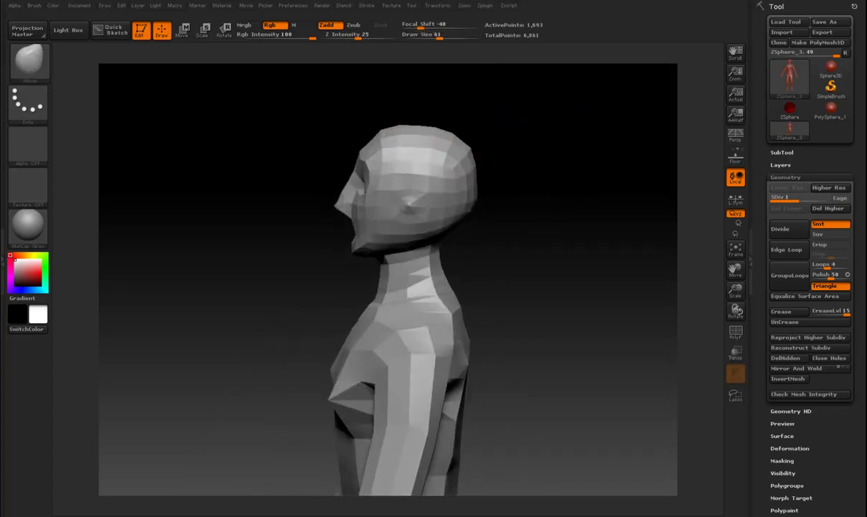
{"action": "mouse_move", "coordinate": [434, 107]}
{"action": "right_mouse_down"}
{"action": "mouse_move", "coordinate": [489, 131]}
{"action": "mouse_move", "coordinate": [442, 133]}
{"action": "mouse_move", "coordinate": [574, 145]}
{"action": "mouse_move", "coordinate": [559, 149]}
{"action": "right_mouse_up"}
{"action": "mouse_move", "coordinate": [409, 131]}
{"action": "right_mouse_down"}
{"action": "mouse_move", "coordinate": [436, 106]}
{"action": "mouse_move", "coordinate": [472, 133]}
{"action": "mouse_move", "coordinate": [415, 134]}
{"action": "mouse_move", "coordinate": [441, 120]}
{"action": "mouse_move", "coordinate": [501, 122]}
{"action": "right_mouse_up"}
{"action": "right_click_drag", "start_coordinate": [388, 140], "coordinate": [424, 140]}
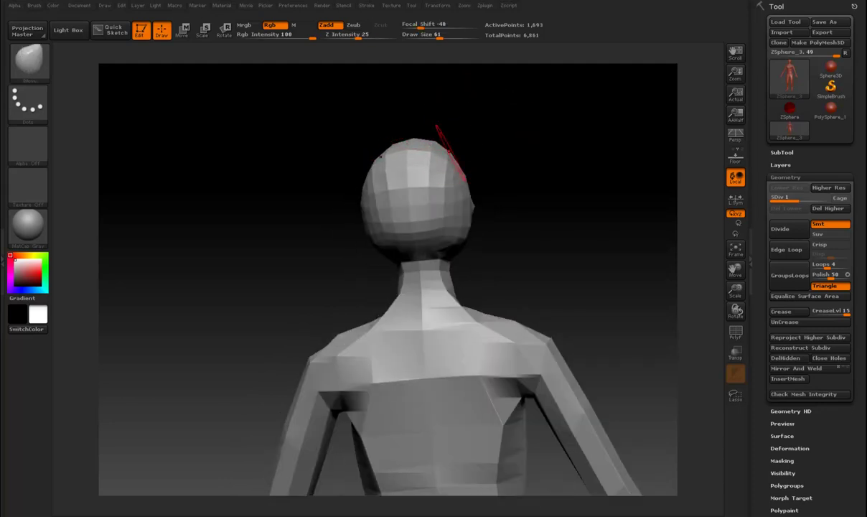
{"action": "right_click_drag", "start_coordinate": [464, 151], "coordinate": [500, 166]}
{"action": "mouse_move", "coordinate": [424, 200]}
{"action": "right_mouse_down"}
{"action": "mouse_move", "coordinate": [389, 203]}
{"action": "mouse_move", "coordinate": [377, 243]}
{"action": "right_mouse_up"}
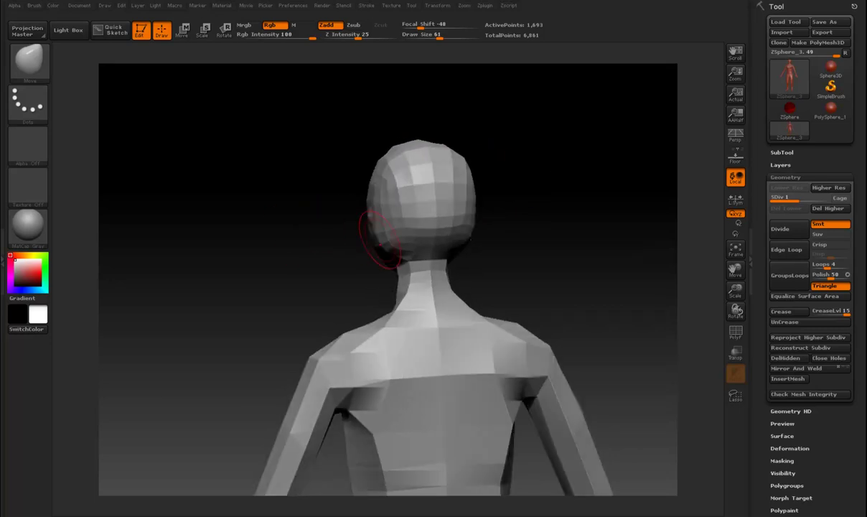
{"action": "mouse_move", "coordinate": [498, 225]}
{"action": "right_mouse_down"}
{"action": "mouse_move", "coordinate": [502, 67]}
{"action": "mouse_move", "coordinate": [436, 131]}
{"action": "mouse_move", "coordinate": [396, 137]}
{"action": "mouse_move", "coordinate": [485, 139]}
{"action": "mouse_move", "coordinate": [442, 145]}
{"action": "mouse_move", "coordinate": [526, 175]}
{"action": "mouse_move", "coordinate": [490, 275]}
{"action": "mouse_move", "coordinate": [399, 230]}
{"action": "mouse_move", "coordinate": [371, 233]}
{"action": "right_mouse_up"}
{"action": "mouse_move", "coordinate": [488, 211]}
{"action": "right_mouse_down"}
{"action": "mouse_move", "coordinate": [571, 228]}
{"action": "mouse_move", "coordinate": [580, 184]}
{"action": "mouse_move", "coordinate": [496, 369]}
{"action": "mouse_move", "coordinate": [523, 100]}
{"action": "mouse_move", "coordinate": [531, 223]}
{"action": "mouse_move", "coordinate": [467, 241]}
{"action": "mouse_move", "coordinate": [474, 248]}
{"action": "right_mouse_up"}
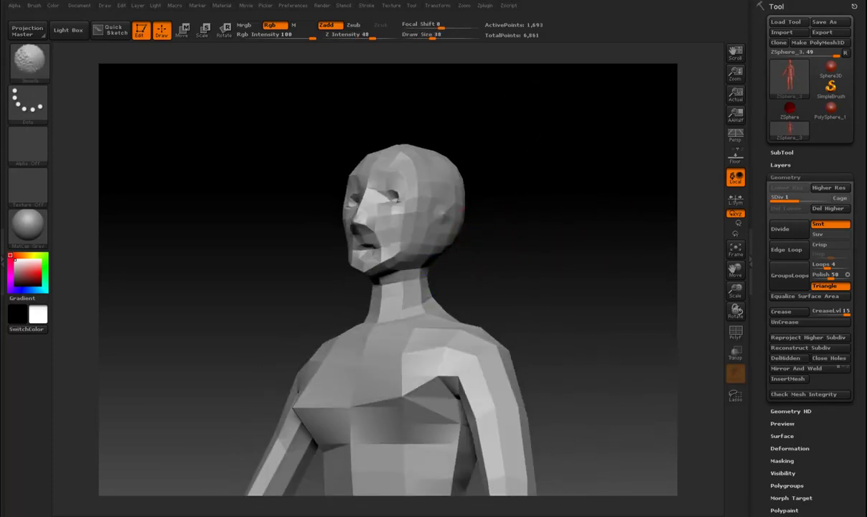
Step: Line up a clean side profile of the head and set draw size to 33
{"action": "right_click_drag", "start_coordinate": [538, 257], "coordinate": [445, 281]}
{"action": "mouse_move", "coordinate": [528, 251]}
{"action": "right_mouse_down"}
{"action": "mouse_move", "coordinate": [503, 215]}
{"action": "mouse_move", "coordinate": [554, 245]}
{"action": "right_mouse_up"}
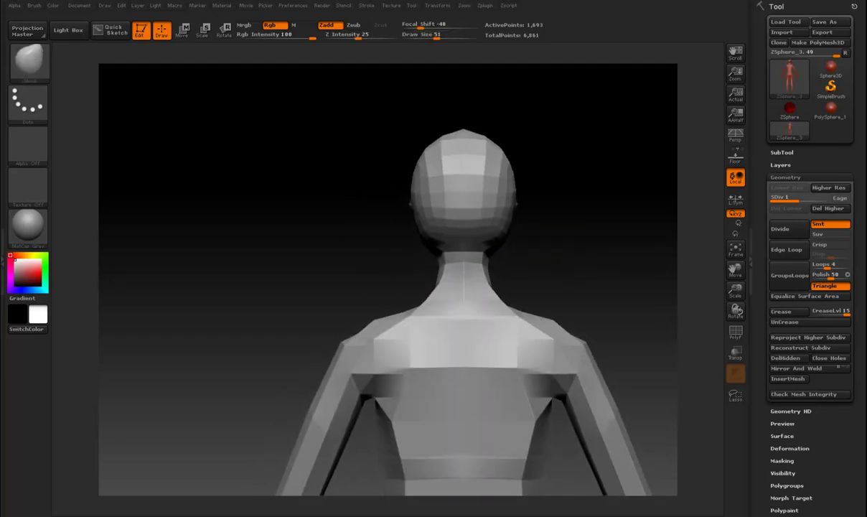
{"action": "right_click_drag", "start_coordinate": [455, 270], "coordinate": [598, 249]}
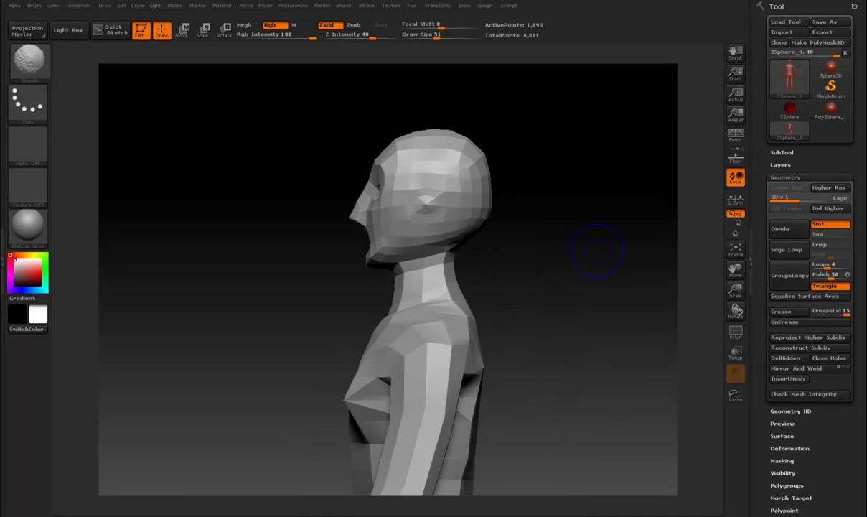
{"action": "right_click_drag", "start_coordinate": [542, 244], "coordinate": [506, 241]}
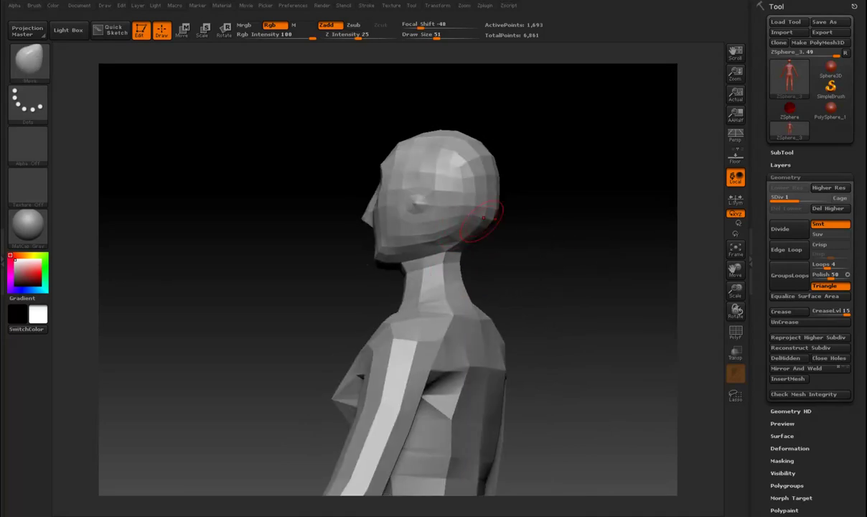
{"action": "mouse_move", "coordinate": [536, 222]}
{"action": "right_mouse_down"}
{"action": "mouse_move", "coordinate": [503, 225]}
{"action": "mouse_move", "coordinate": [502, 215]}
{"action": "mouse_move", "coordinate": [551, 217]}
{"action": "right_mouse_up"}
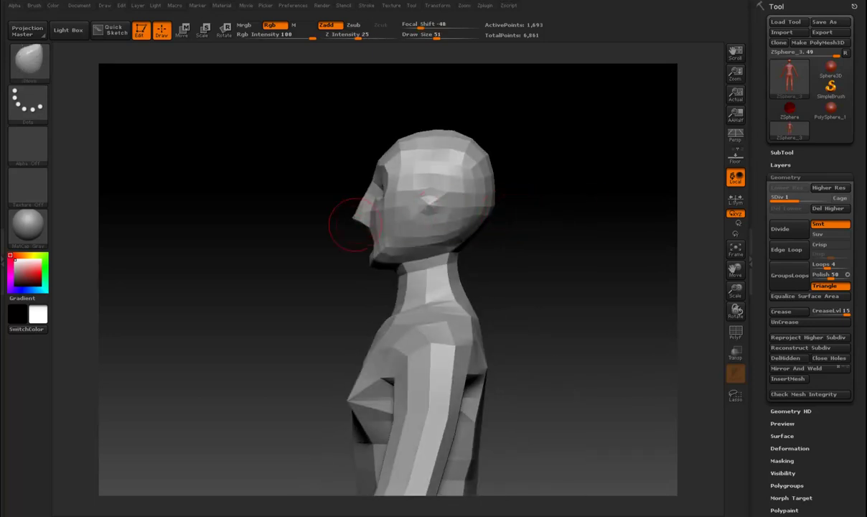
{"action": "key", "text": "s"}
{"action": "left_click_drag", "start_coordinate": [331, 198], "coordinate": [319, 200]}
Step: Raise draw size to 45 and work around the back, front and ear area of the skull
{"action": "mouse_move", "coordinate": [323, 201]}
{"action": "right_mouse_down"}
{"action": "mouse_move", "coordinate": [370, 189]}
{"action": "mouse_move", "coordinate": [270, 194]}
{"action": "mouse_move", "coordinate": [359, 213]}
{"action": "right_mouse_up"}
{"action": "mouse_move", "coordinate": [528, 215]}
{"action": "right_mouse_down", "text": "alt"}
{"action": "mouse_move", "coordinate": [494, 218]}
{"action": "mouse_move", "coordinate": [538, 228]}
{"action": "right_mouse_up", "text": "alt"}
{"action": "key", "text": "s"}
{"action": "mouse_move", "coordinate": [459, 141]}
{"action": "right_mouse_down"}
{"action": "mouse_move", "coordinate": [434, 142]}
{"action": "mouse_move", "coordinate": [452, 158]}
{"action": "mouse_move", "coordinate": [496, 155]}
{"action": "right_mouse_up"}
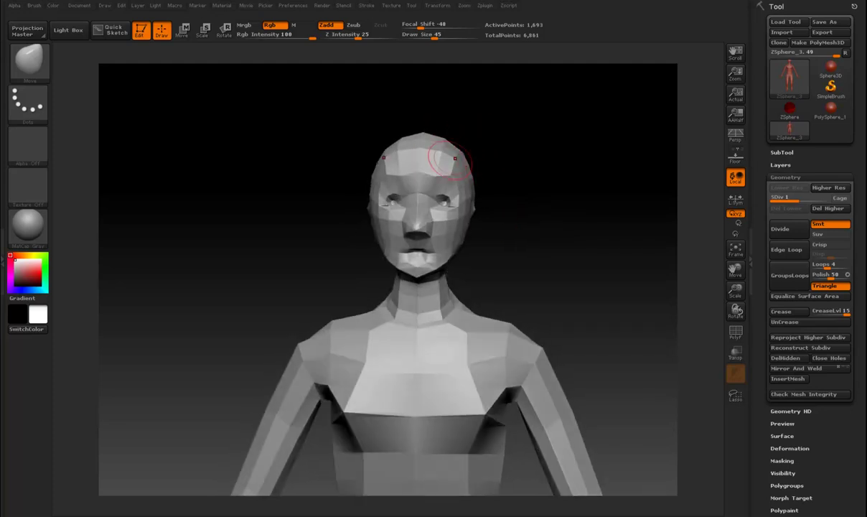
{"action": "mouse_move", "coordinate": [454, 138]}
{"action": "right_mouse_down"}
{"action": "mouse_move", "coordinate": [434, 153]}
{"action": "mouse_move", "coordinate": [418, 147]}
{"action": "mouse_move", "coordinate": [453, 151]}
{"action": "right_mouse_up"}
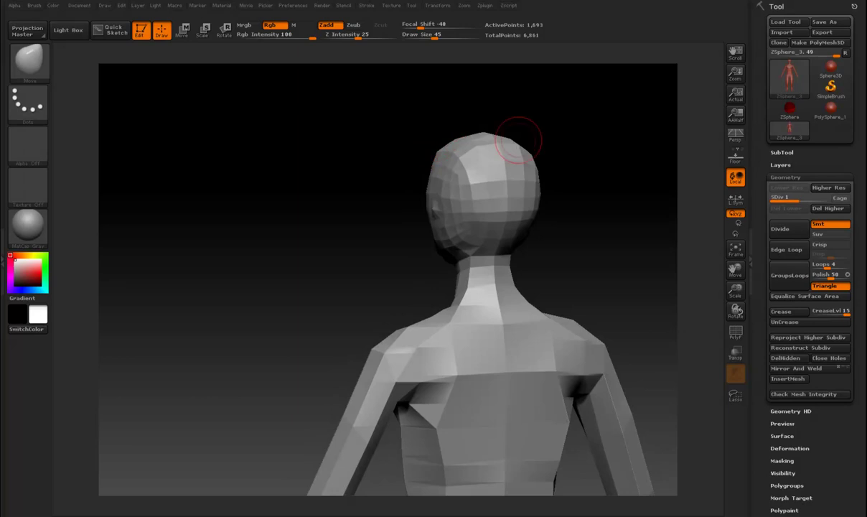
{"action": "right_click_drag", "start_coordinate": [518, 139], "coordinate": [506, 140]}
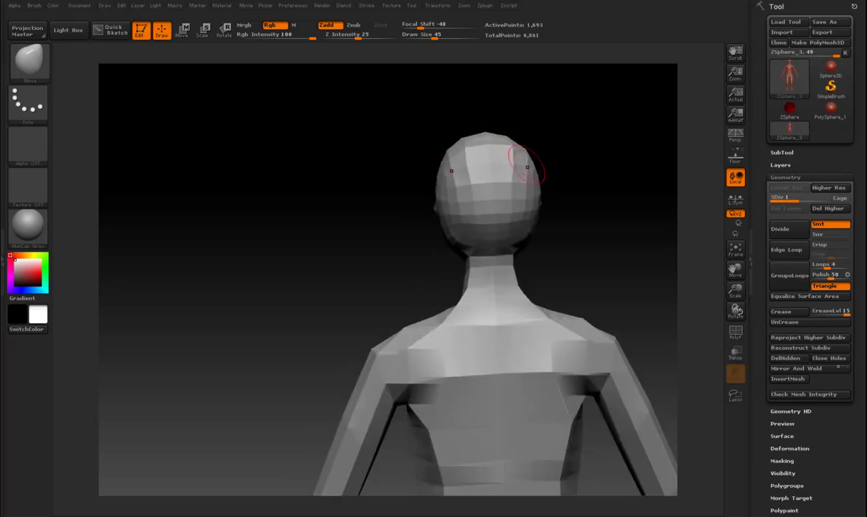
{"action": "mouse_move", "coordinate": [502, 181]}
{"action": "right_mouse_down"}
{"action": "mouse_move", "coordinate": [437, 180]}
{"action": "mouse_move", "coordinate": [431, 147]}
{"action": "right_mouse_up"}
{"action": "mouse_move", "coordinate": [523, 194]}
{"action": "right_mouse_down"}
{"action": "mouse_move", "coordinate": [450, 213]}
{"action": "mouse_move", "coordinate": [551, 194]}
{"action": "mouse_move", "coordinate": [506, 198]}
{"action": "mouse_move", "coordinate": [423, 183]}
{"action": "mouse_move", "coordinate": [474, 194]}
{"action": "mouse_move", "coordinate": [531, 187]}
{"action": "right_mouse_up"}
Step: Switch to the Move brush with draw size 65, looking down over the head and shoulders
{"action": "key", "text": "b"}
{"action": "key", "text": "m"}
{"action": "key", "text": "v"}
{"action": "mouse_move", "coordinate": [419, 194]}
{"action": "right_mouse_down"}
{"action": "mouse_move", "coordinate": [488, 186]}
{"action": "mouse_move", "coordinate": [449, 194]}
{"action": "mouse_move", "coordinate": [376, 287]}
{"action": "right_mouse_up"}
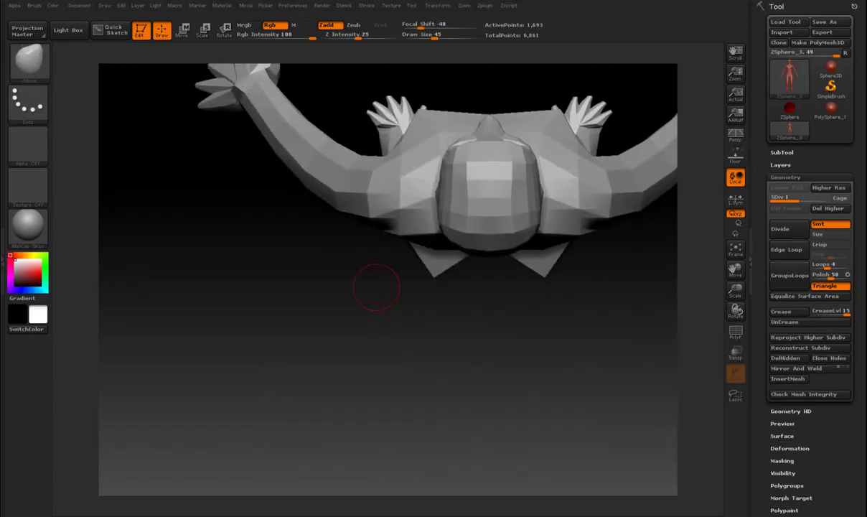
{"action": "right_click_drag", "start_coordinate": [521, 294], "coordinate": [541, 333]}
{"action": "type", "text": "s65"}
{"action": "key", "text": "Return"}
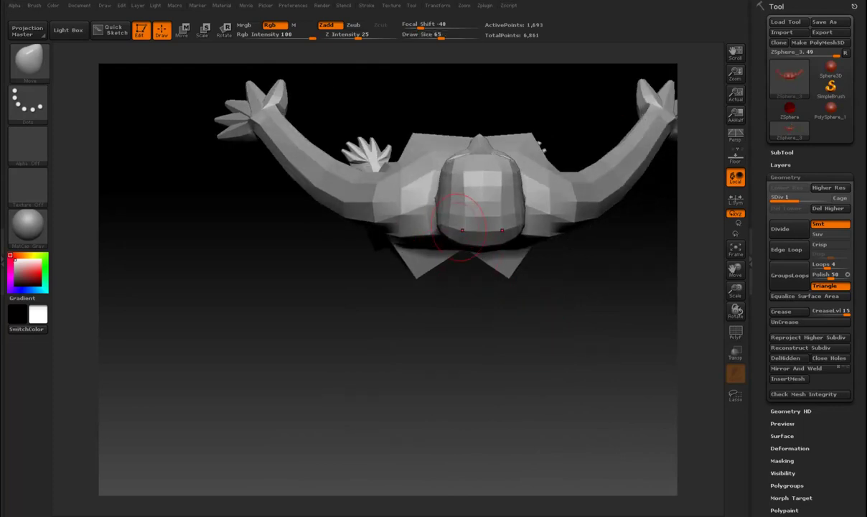
Step: Orbit around the head and torso and lower draw size to 39
{"action": "right_click_drag", "start_coordinate": [461, 229], "coordinate": [402, 241]}
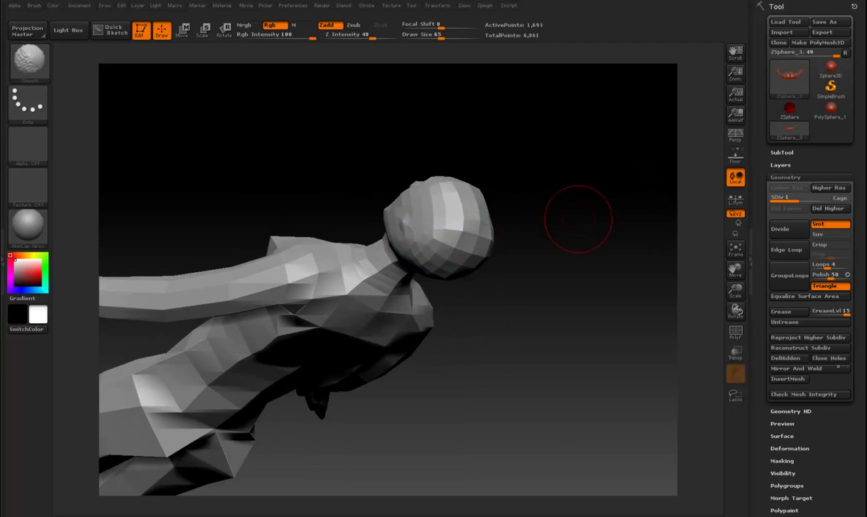
{"action": "right_click_drag", "start_coordinate": [579, 220], "coordinate": [520, 229]}
{"action": "right_click_drag", "start_coordinate": [397, 300], "coordinate": [536, 286]}
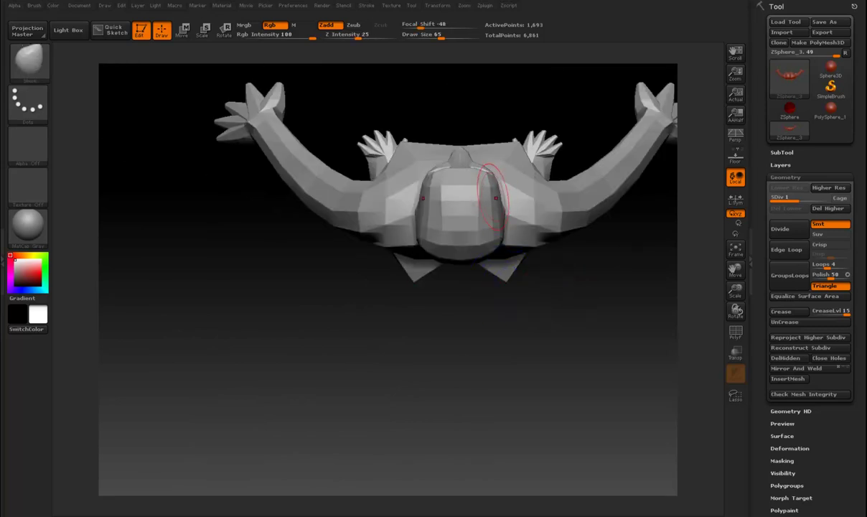
{"action": "key", "text": "bracketleft"}
{"action": "key", "text": "bracketleft"}
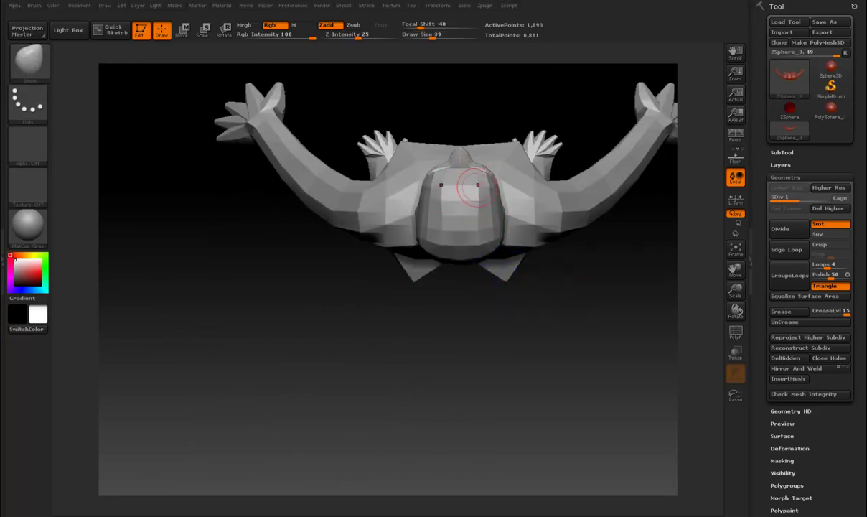